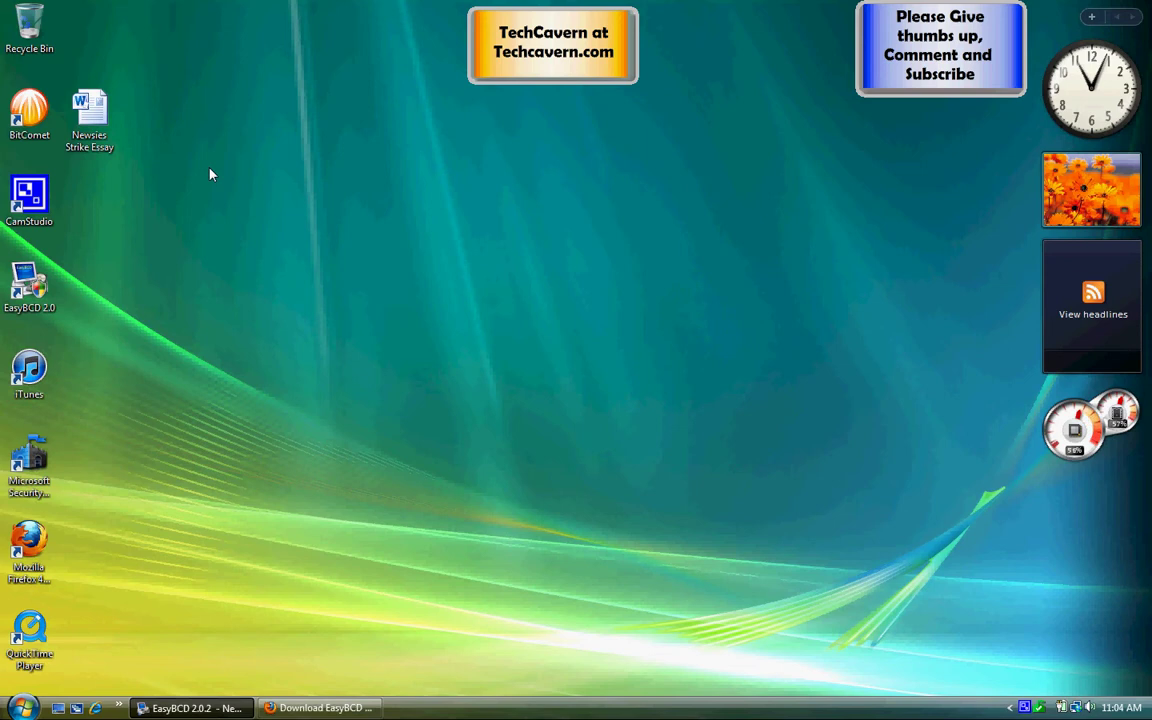
Step: Restore Firefox to show the NeoSmart EasyBCD 2.0.2 download page dated August 03, 2010
left_click(345, 707)
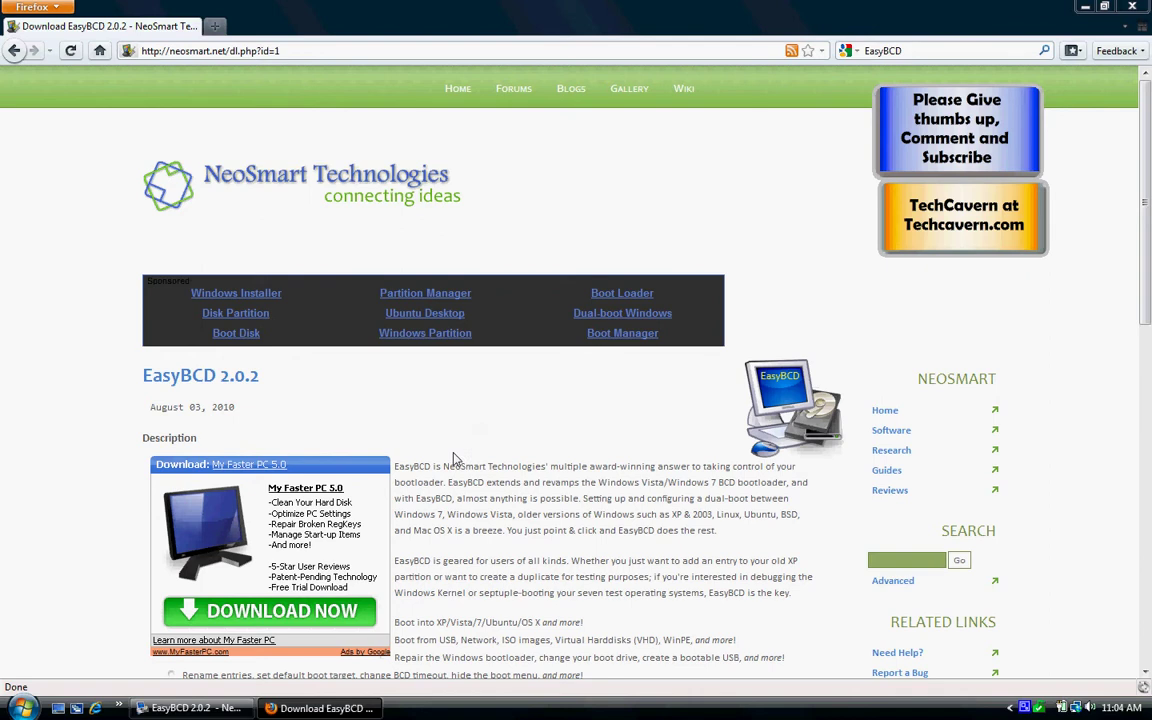
Step: Restore EasyBCD, move it left, and scroll through View Settings in Detailed (Debug Mode)
left_click(190, 708)
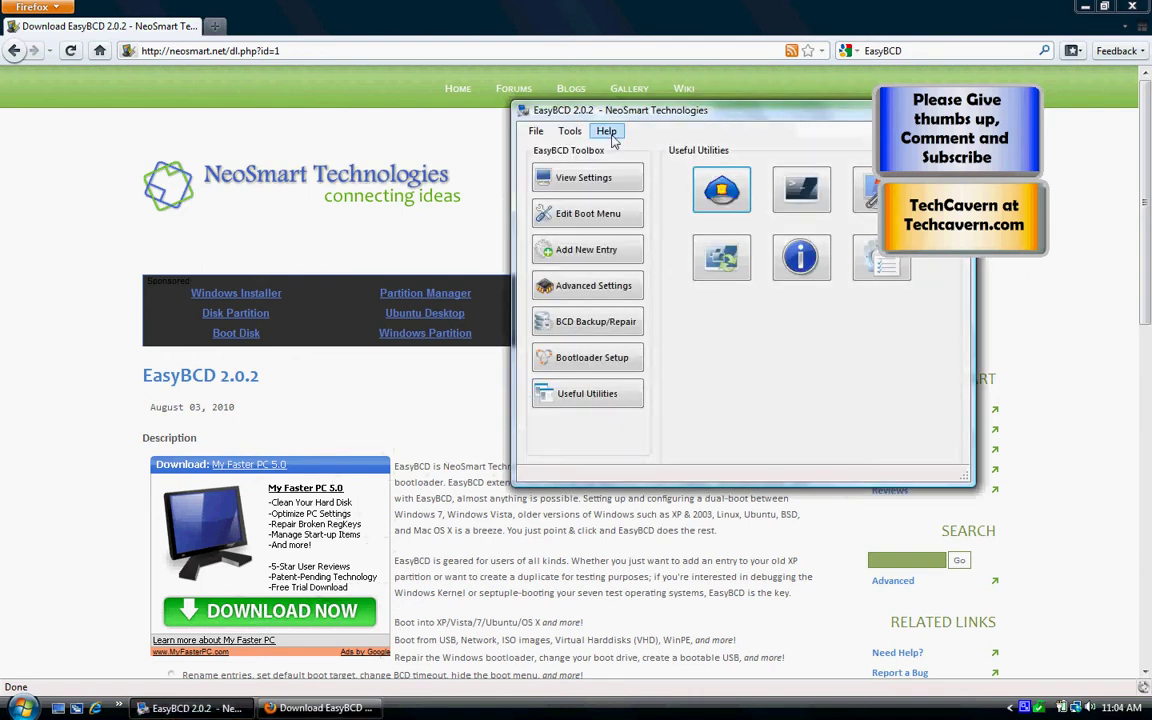
left_click_drag(555, 110, 376, 166)
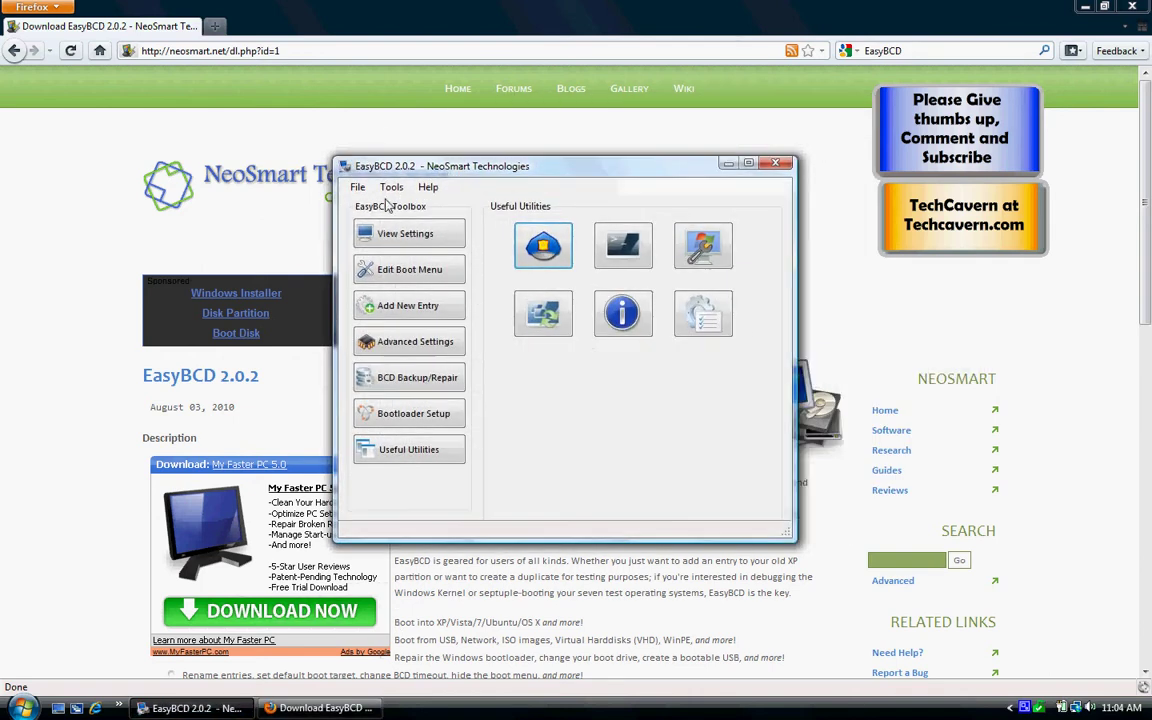
left_click(397, 234)
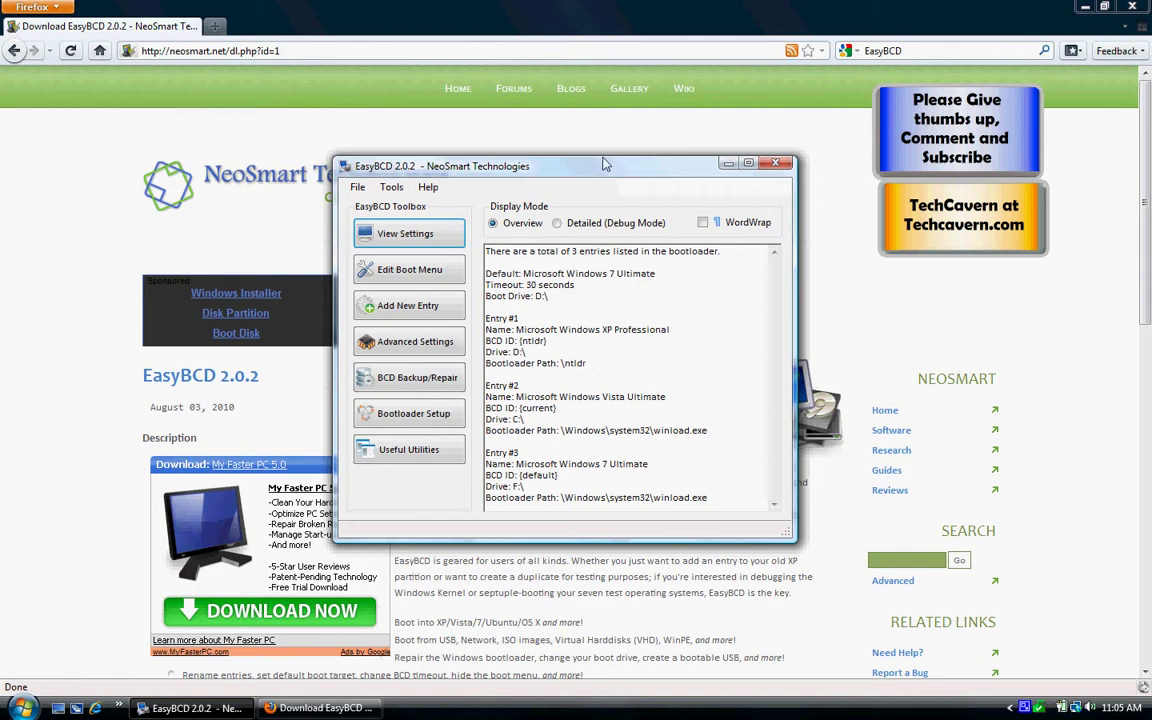
left_click(558, 224)
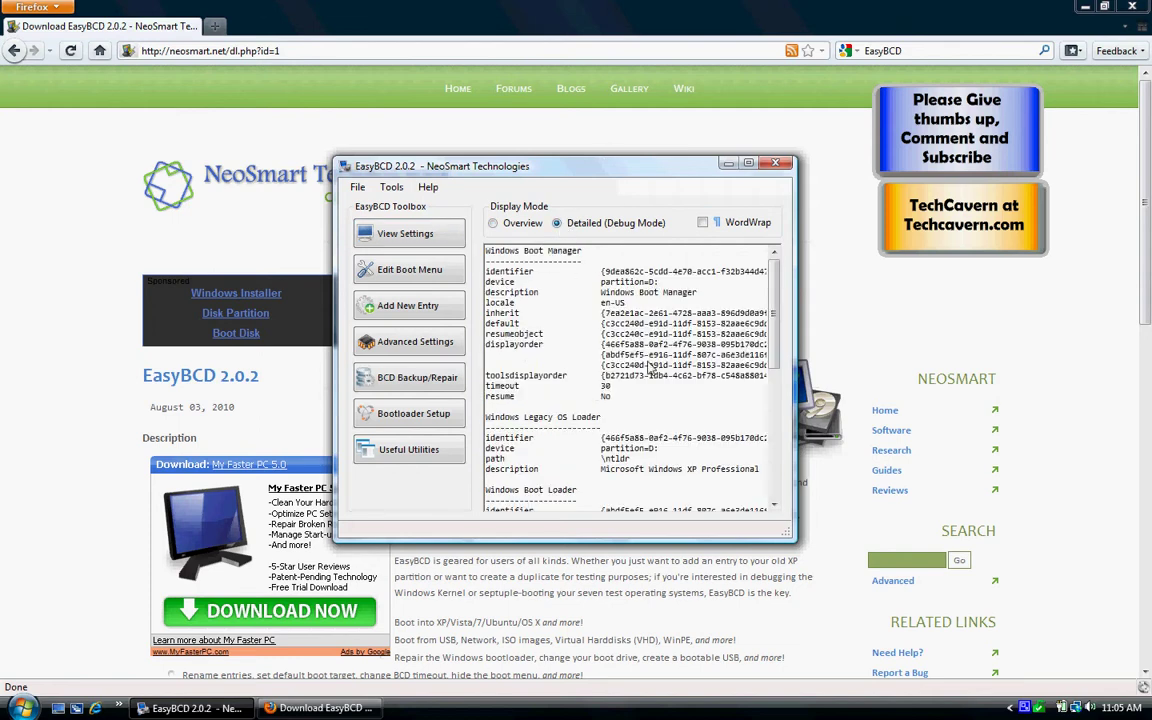
scroll(765, 420, "down", 10)
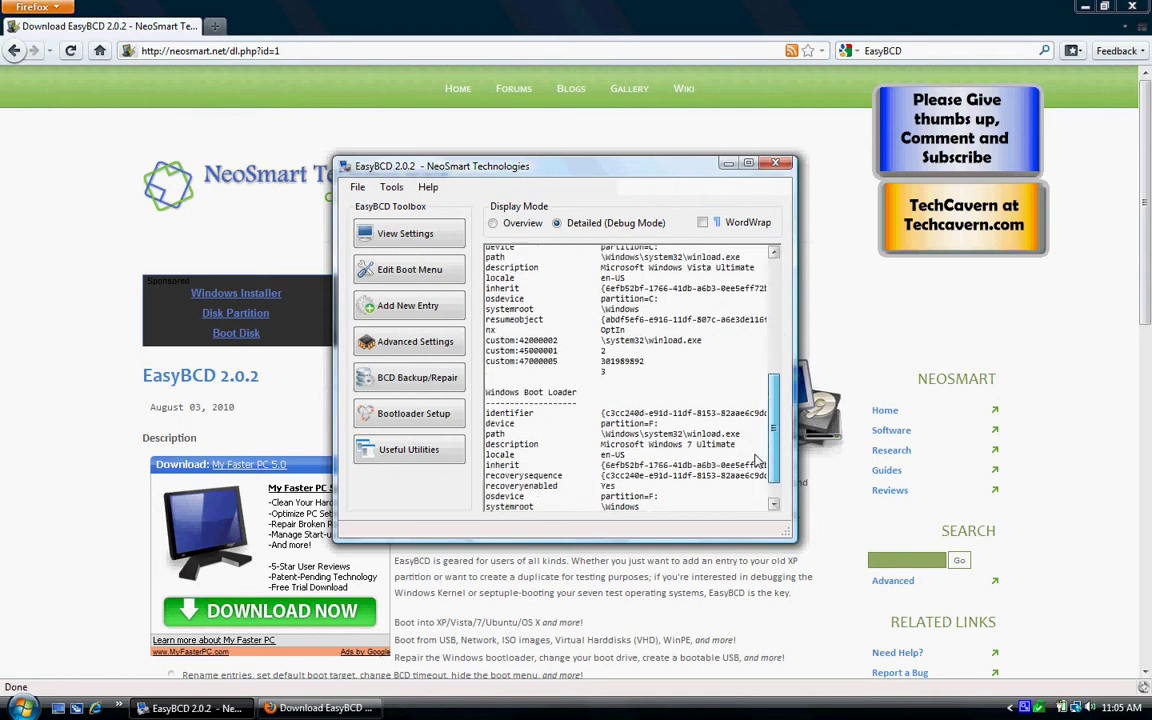
scroll(756, 480, "up", 10)
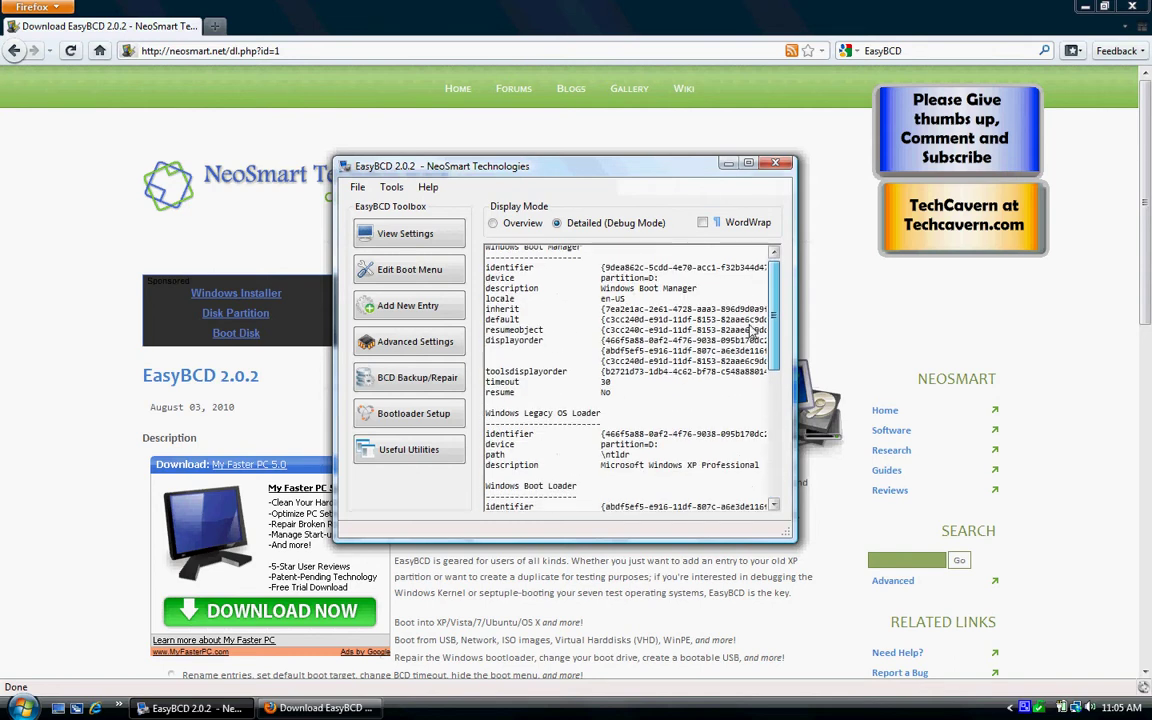
Step: Open Edit Boot Menu and move Windows 7 Ultimate above Vista, then back below it
left_click(408, 279)
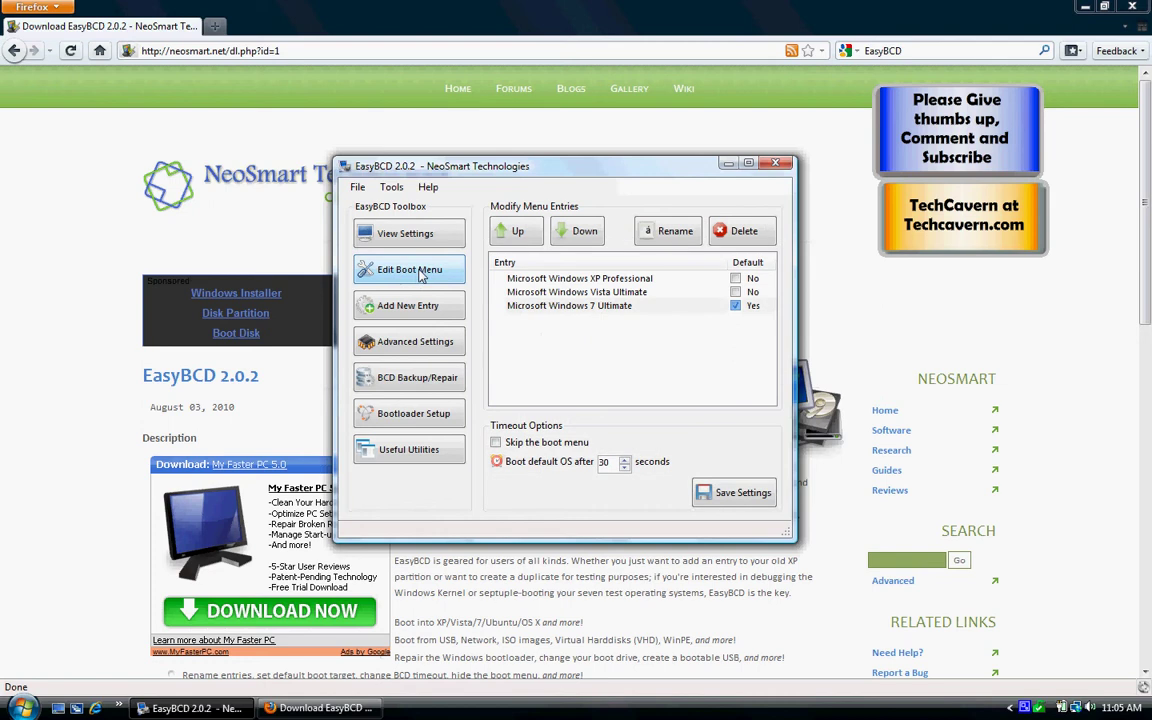
left_click_drag(506, 163, 524, 158)
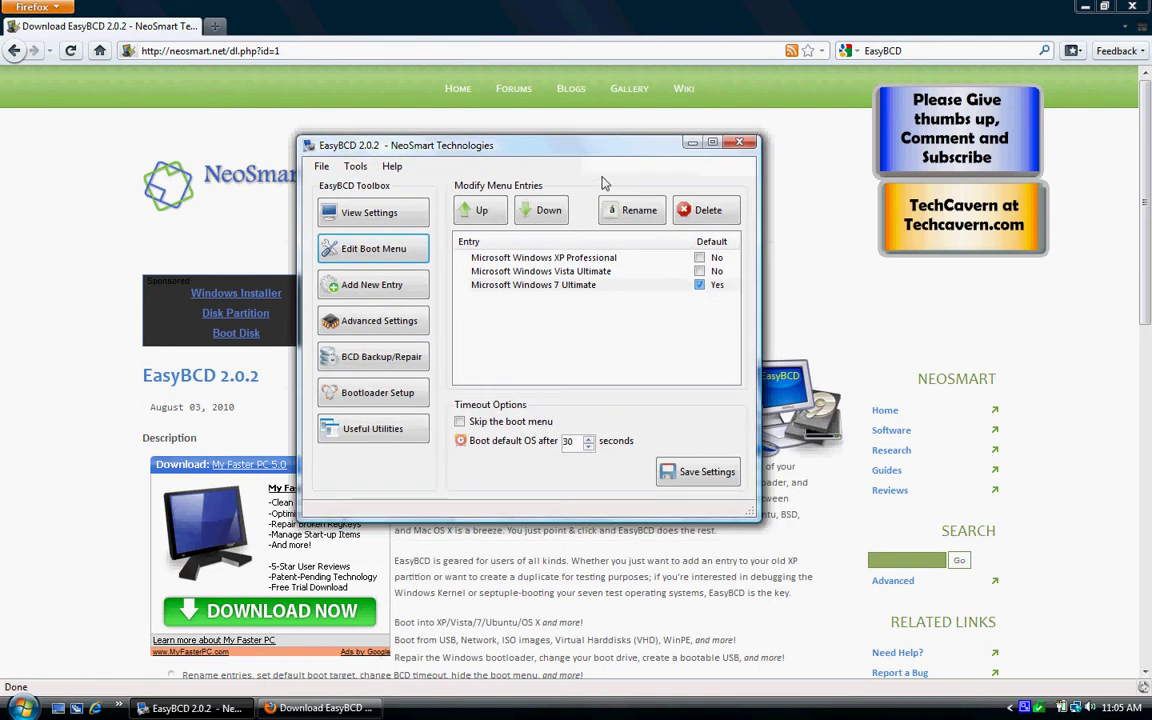
left_click(500, 271)
left_click(500, 285)
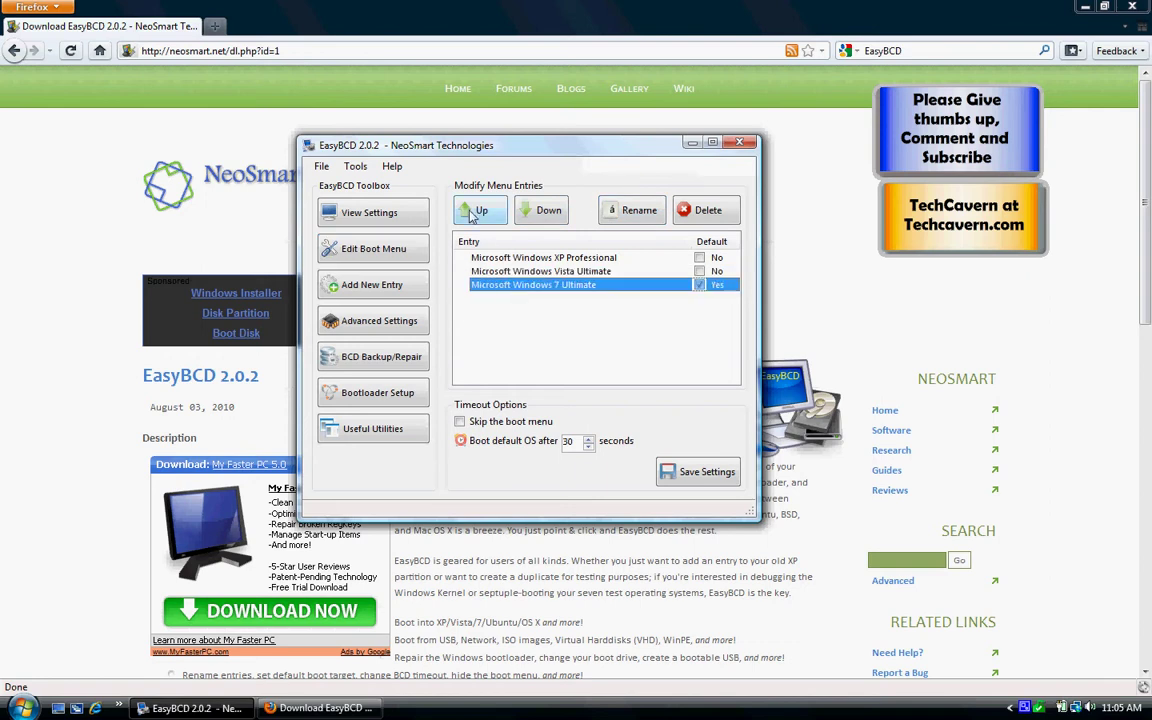
left_click(476, 212)
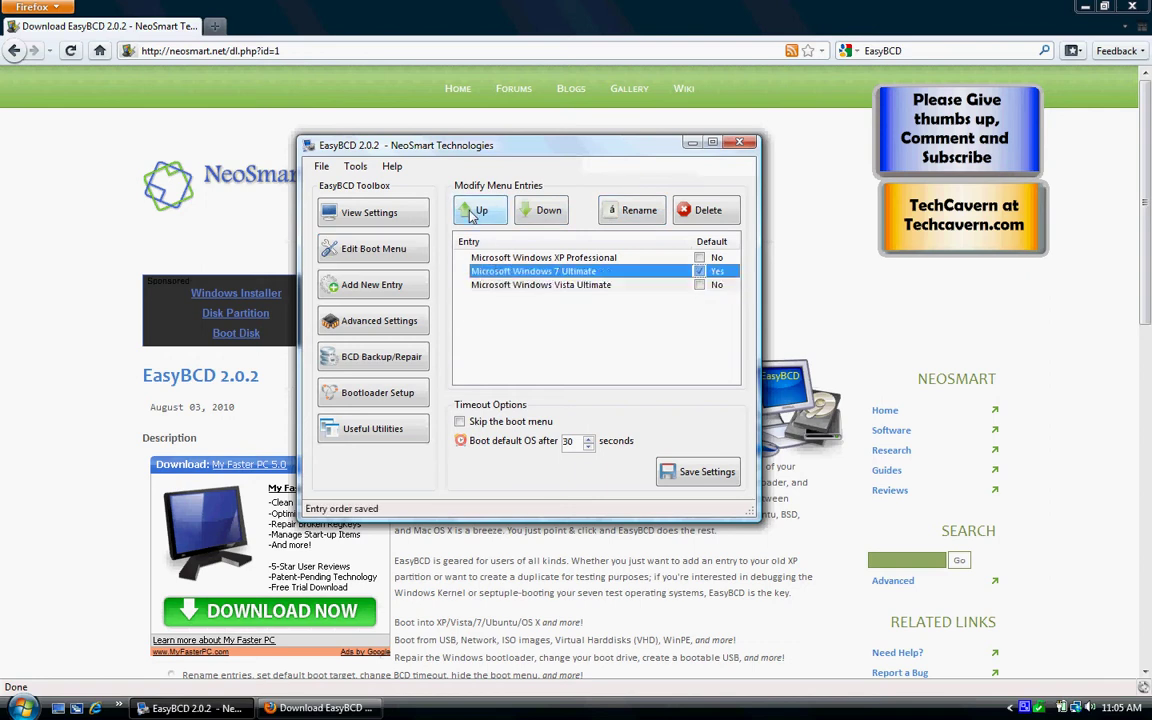
left_click(543, 214)
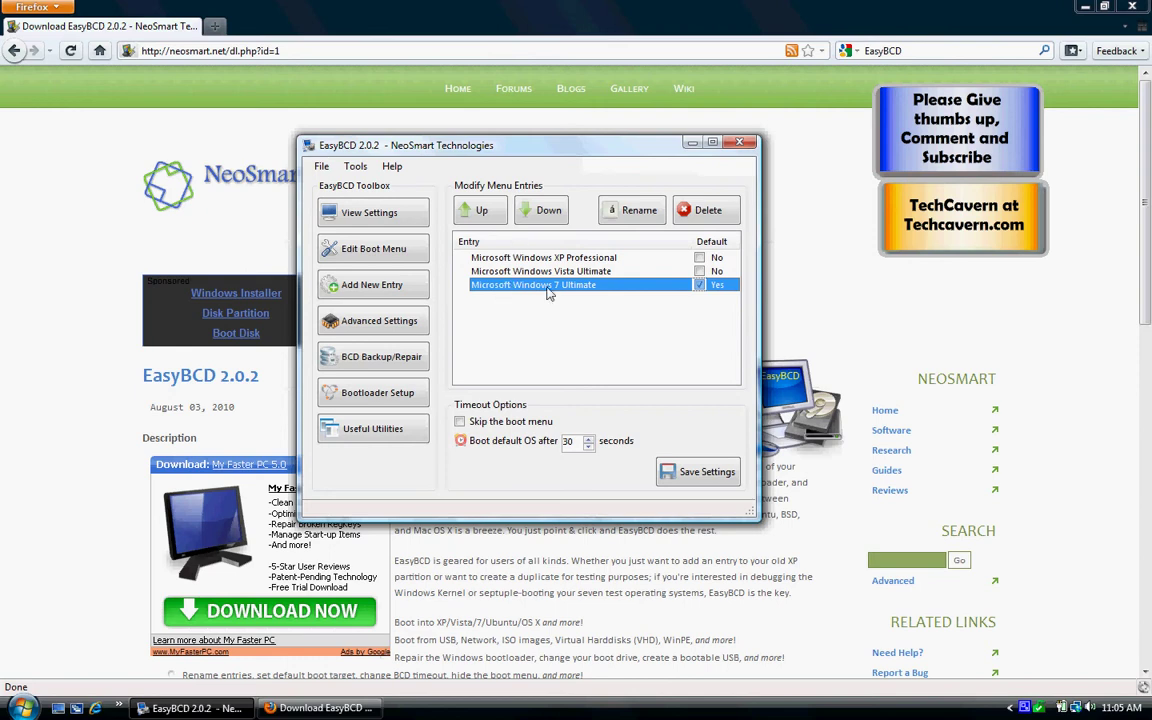
Step: Try the Default box on Vista and Windows 7, leaving Windows XP Professional as default
left_click(661, 316)
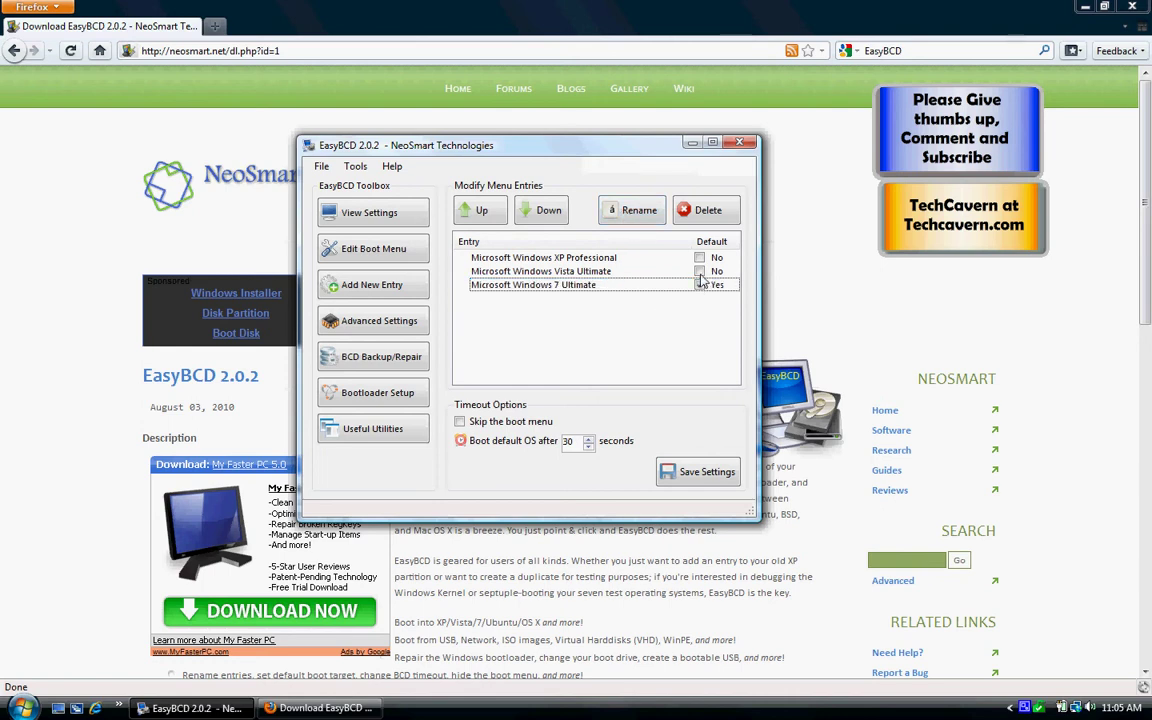
left_click(699, 271)
left_click(703, 289)
left_click(699, 257)
Step: Make Windows 7 Ultimate default again and open Add New Entry, keeping the Windows Vista/7 type
left_click(703, 288)
left_click(372, 285)
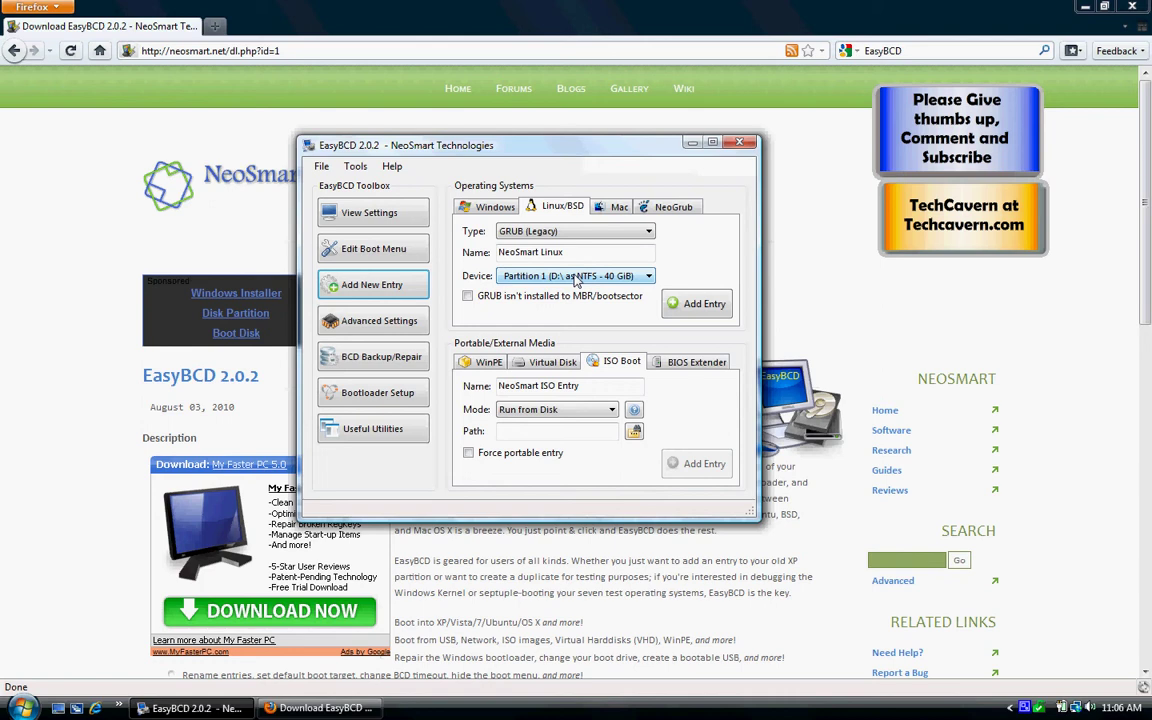
left_click_drag(437, 143, 480, 181)
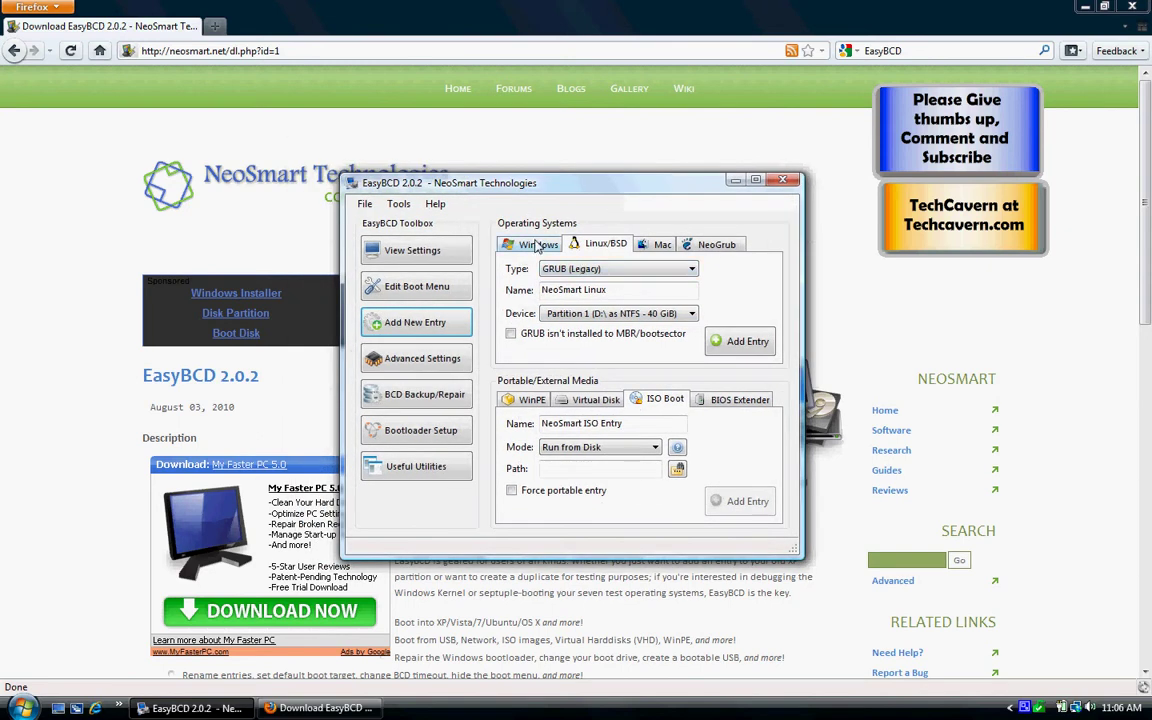
left_click(537, 245)
left_click(573, 270)
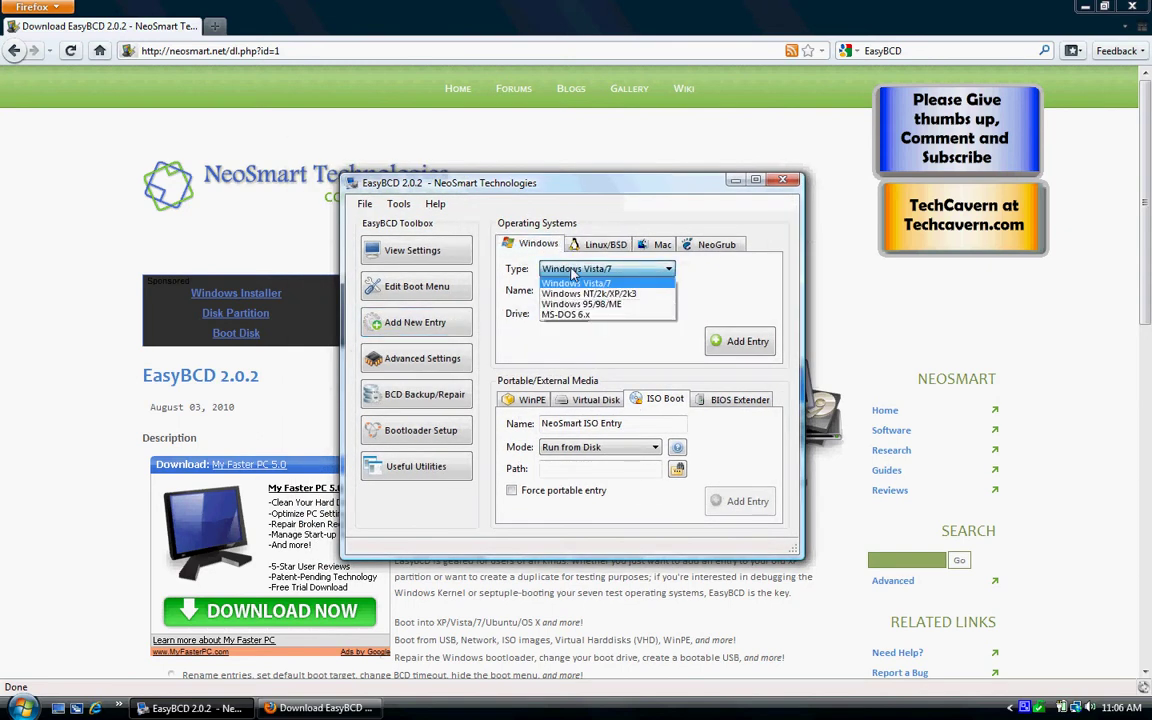
left_click(573, 270)
Step: Browse the Linux/BSD, Mac and NeoGrub entry tabs, finishing on the Windows tab
left_click(600, 244)
left_click(656, 245)
left_click(715, 245)
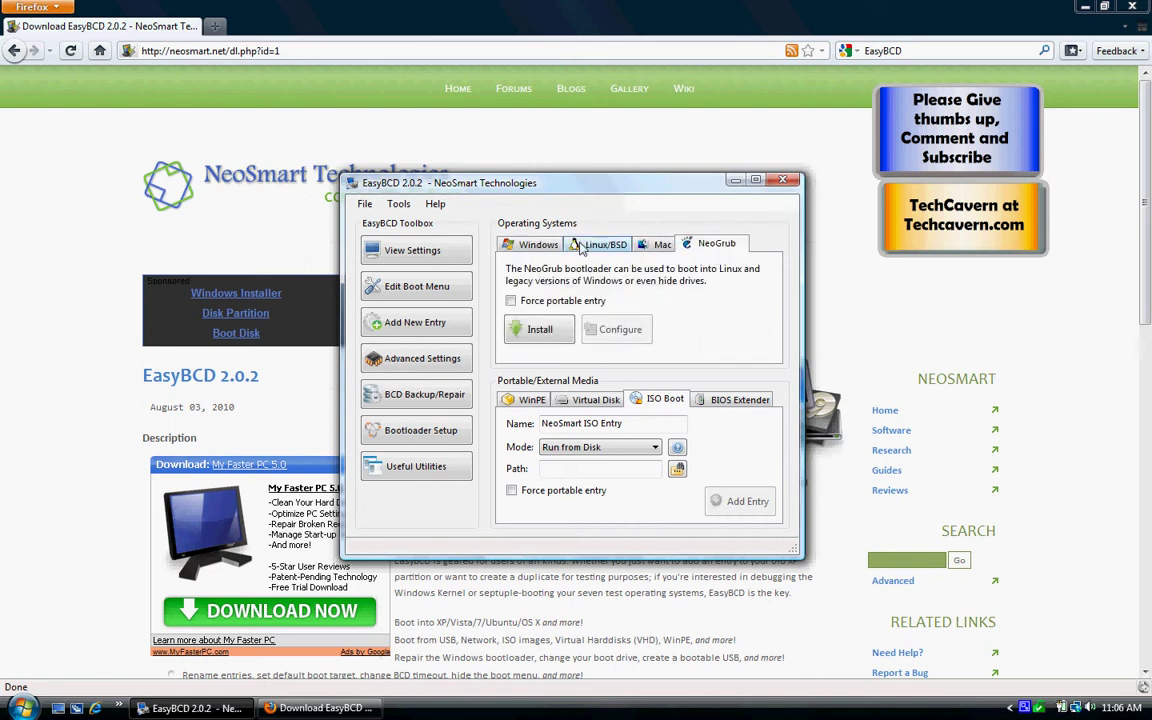
left_click(598, 245)
left_click(538, 245)
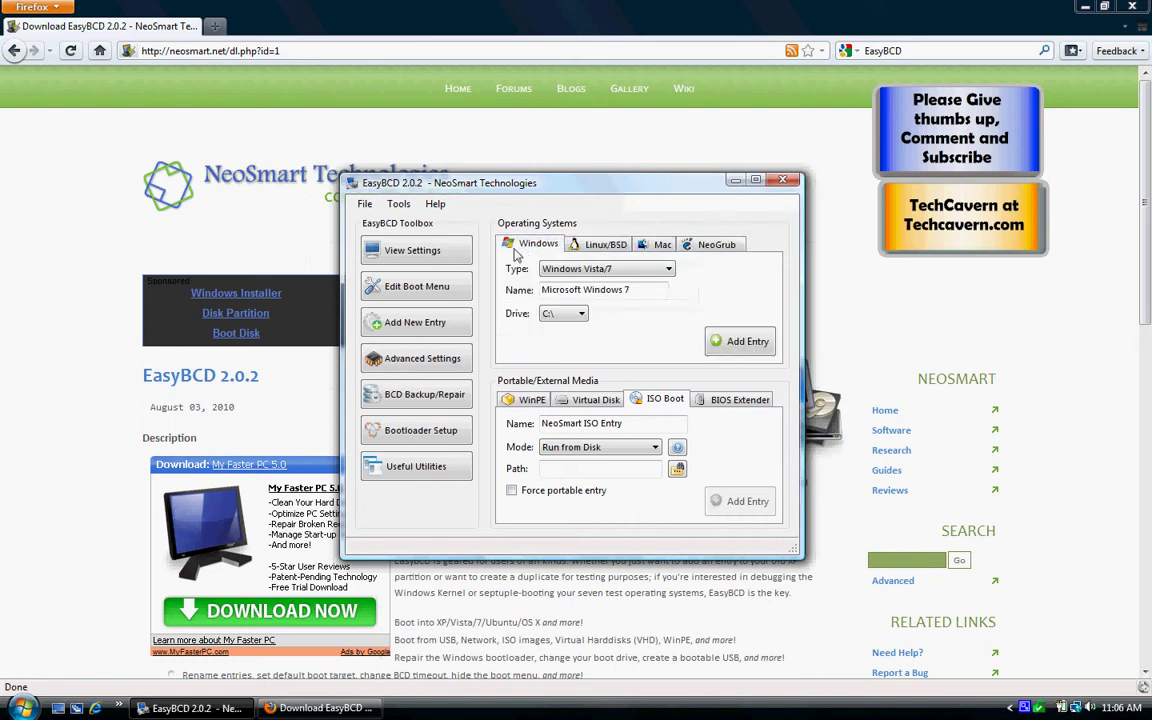
left_click(418, 366)
left_click(432, 324)
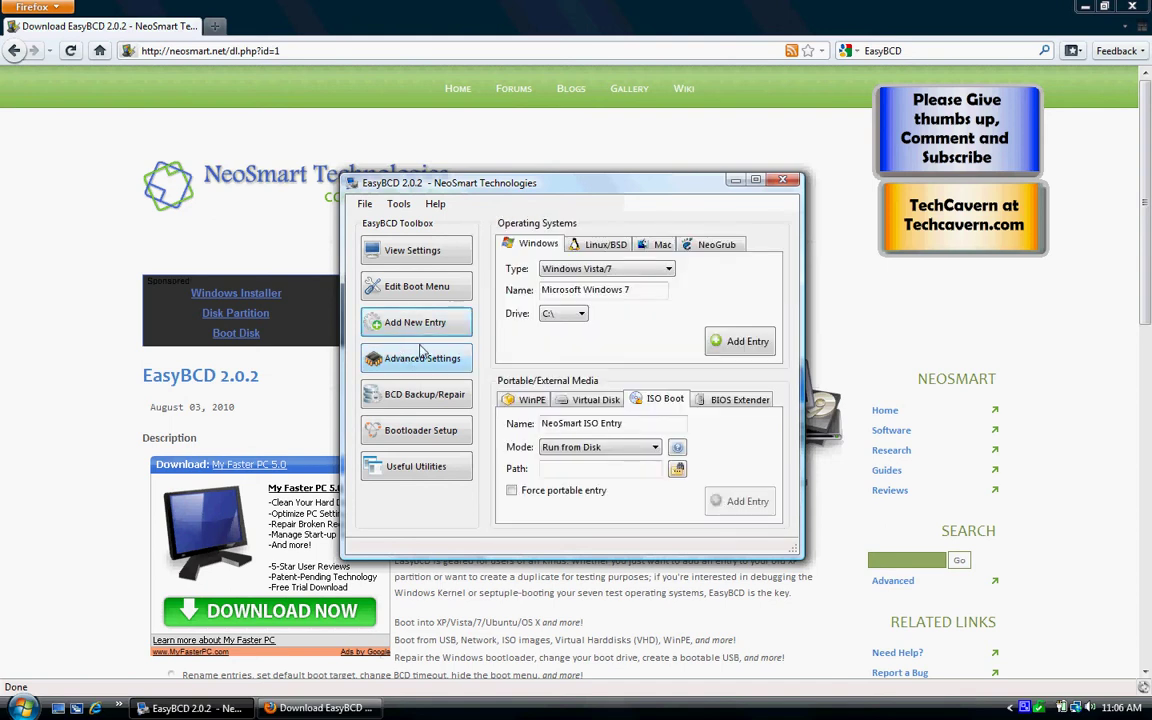
Step: In Advanced Settings, select Windows 7 Ultimate and keep its drive at F:\ on the Basic tab
left_click(422, 354)
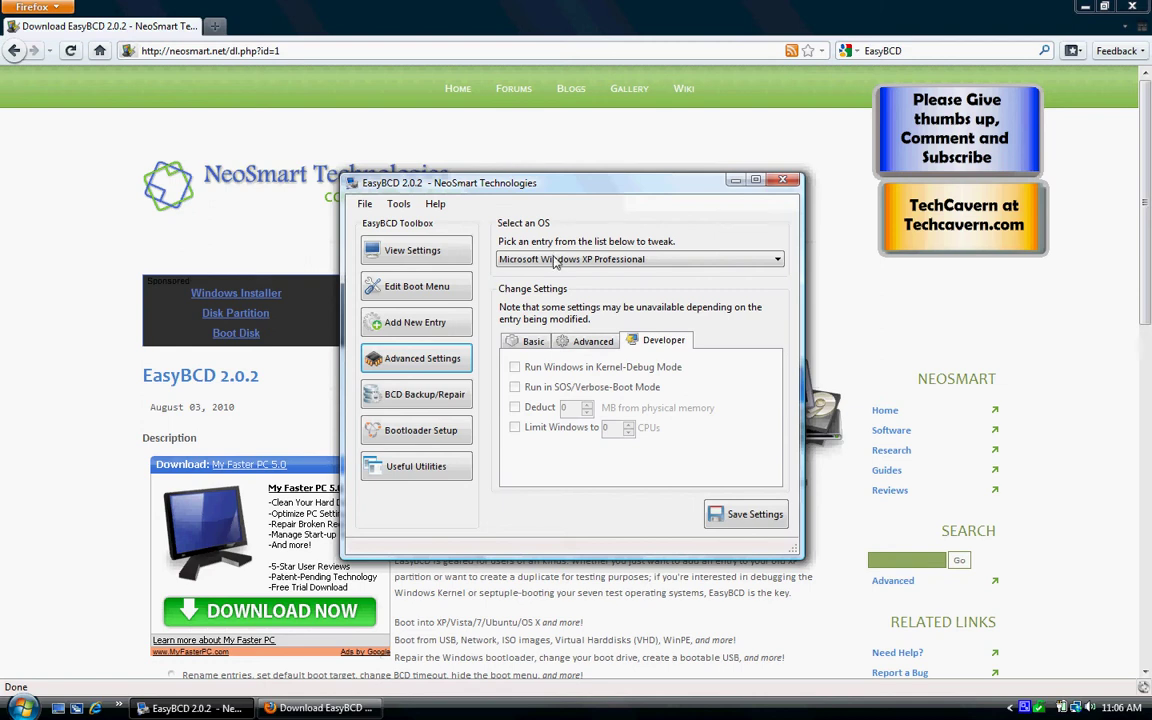
left_click(503, 256)
left_click(557, 294)
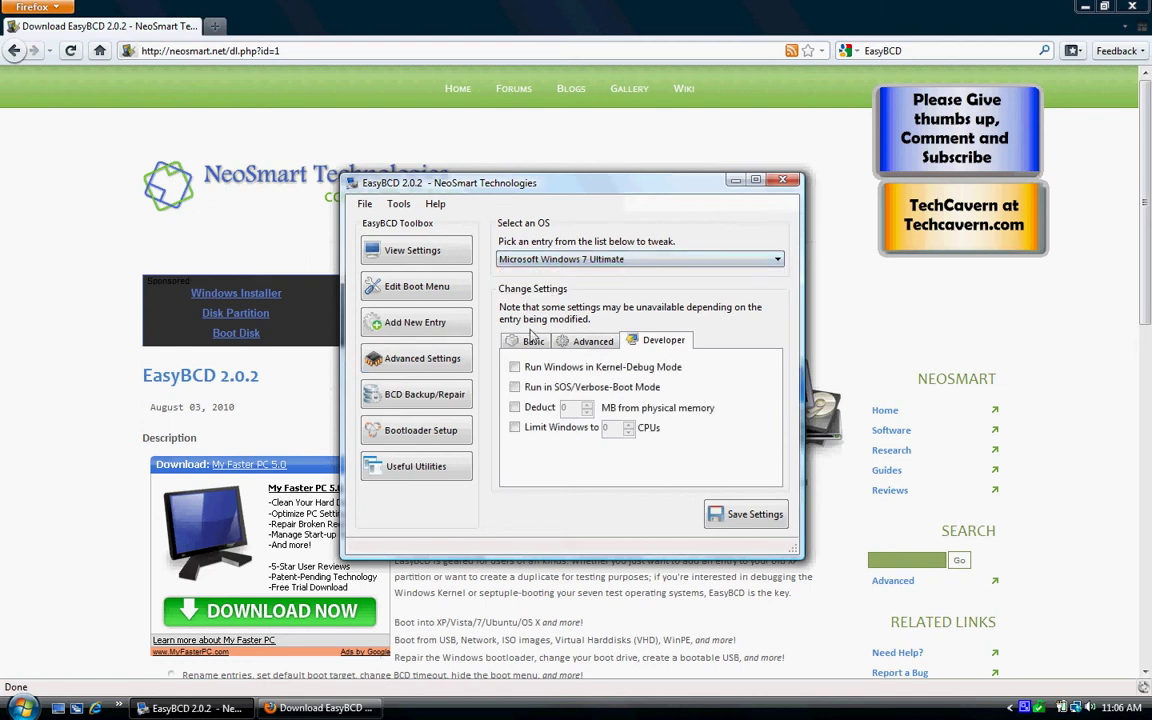
left_click(527, 336)
left_click(584, 413)
left_click(588, 414)
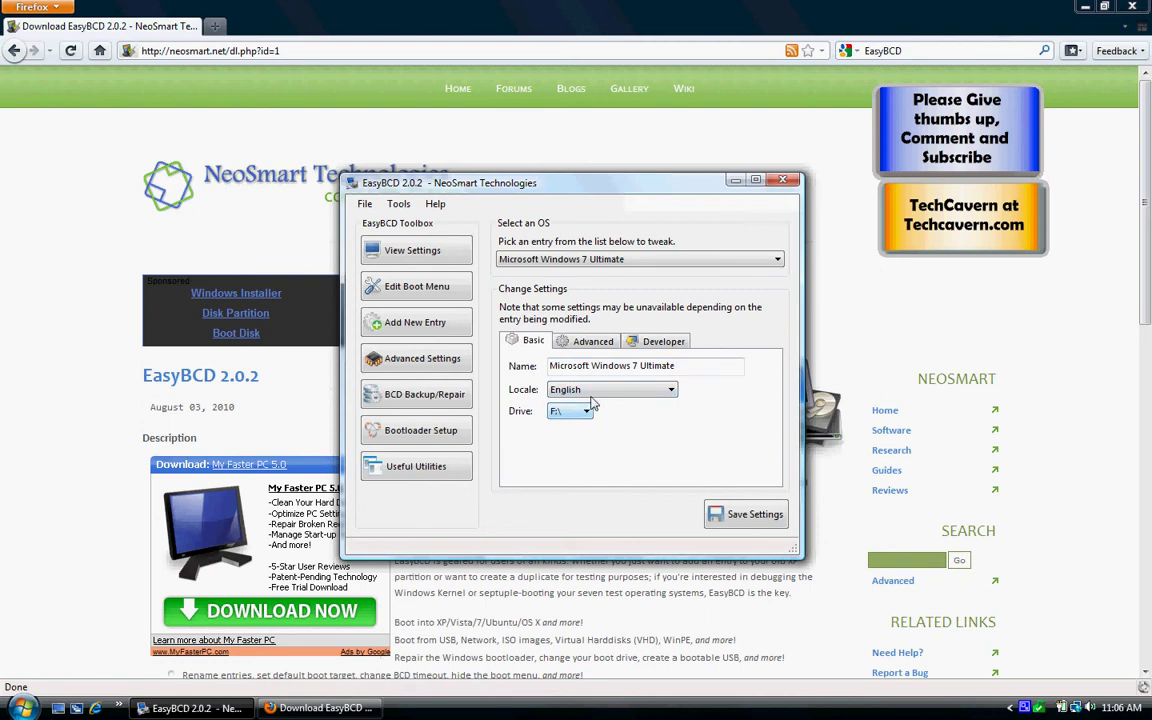
Step: Leave the Windows 7 Ultimate entry's locale set to English
left_click(588, 390)
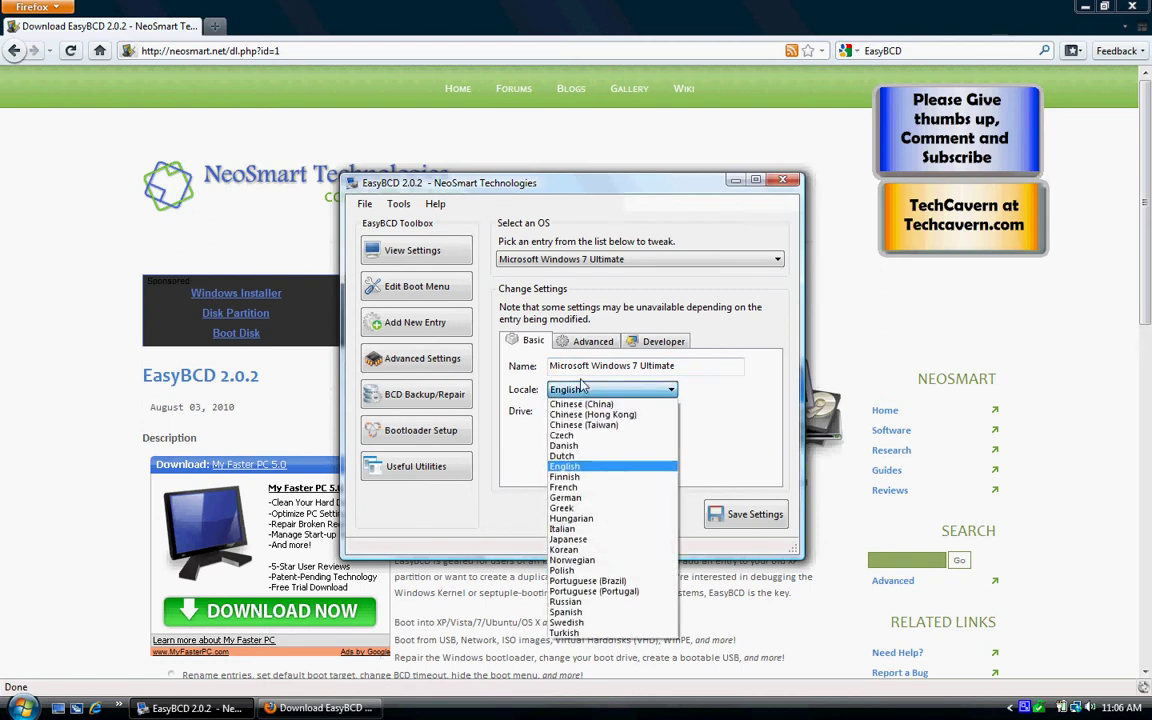
left_click(580, 386)
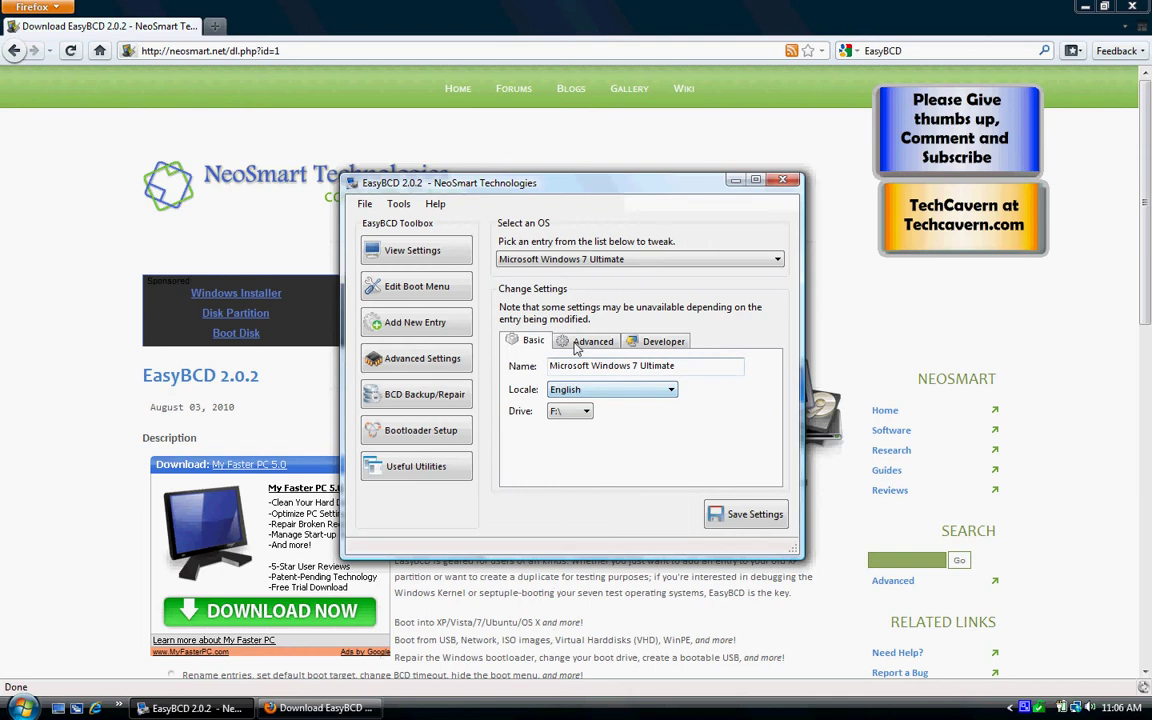
left_click(578, 390)
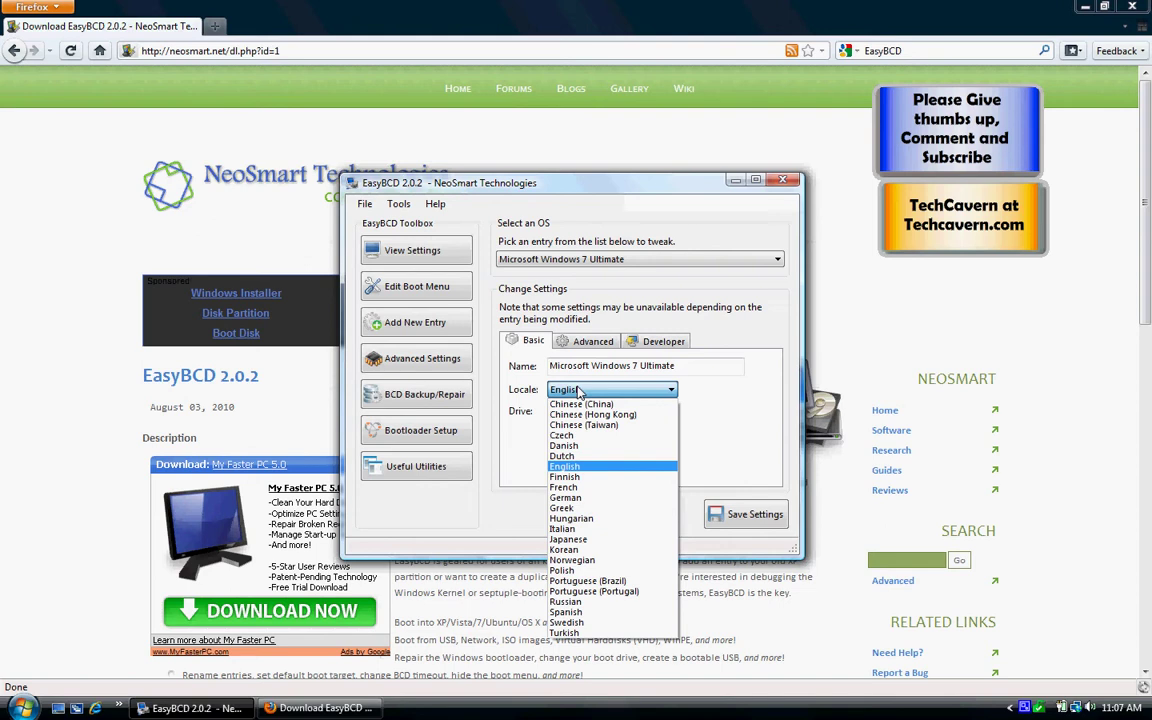
left_click(578, 390)
Step: Keep safe mode at Normal on the Advanced tab, then view the Developer options
left_click(577, 341)
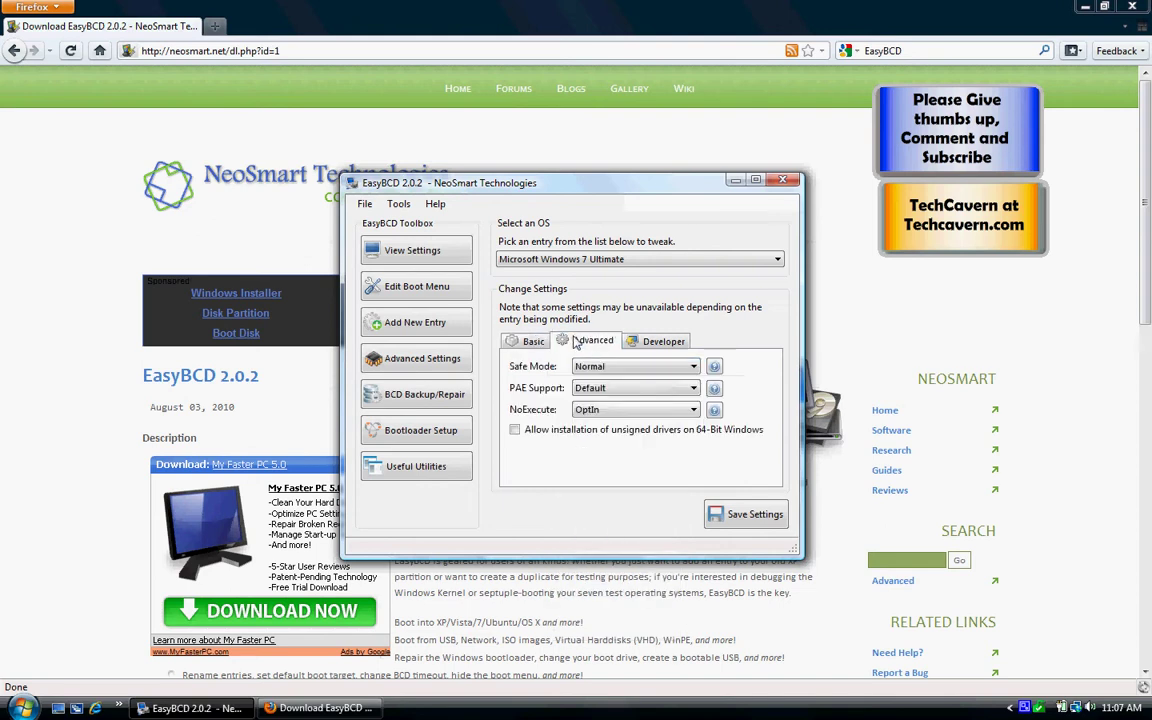
left_click(604, 368)
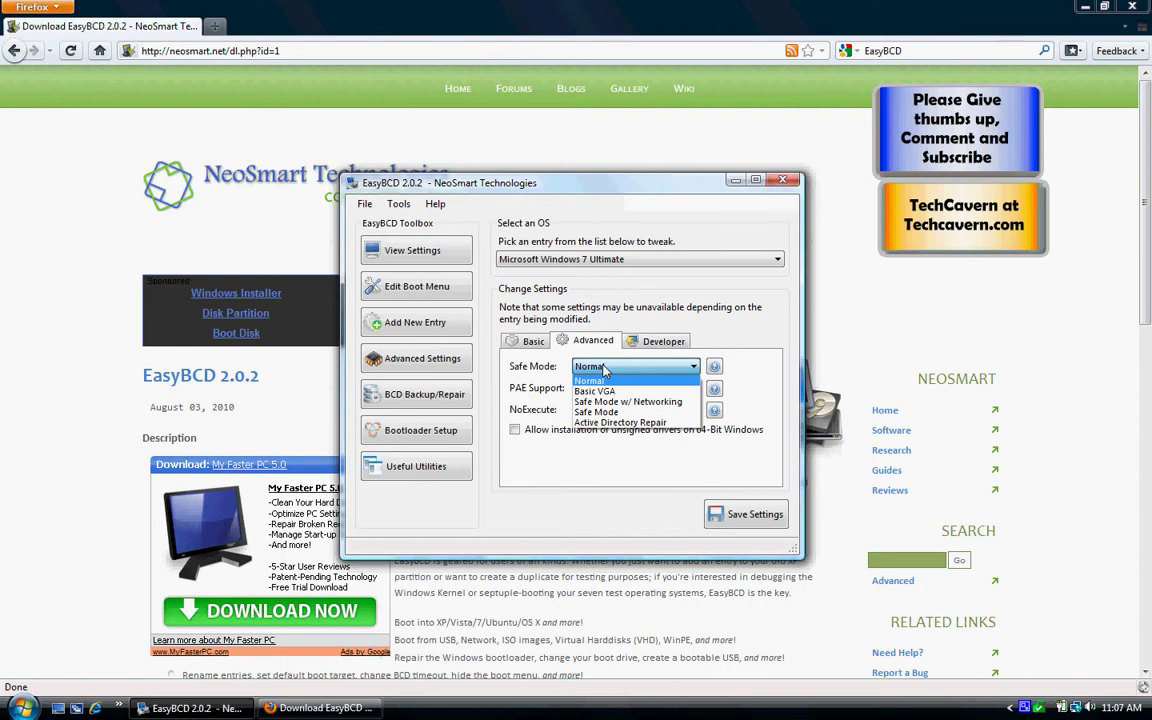
left_click(604, 370)
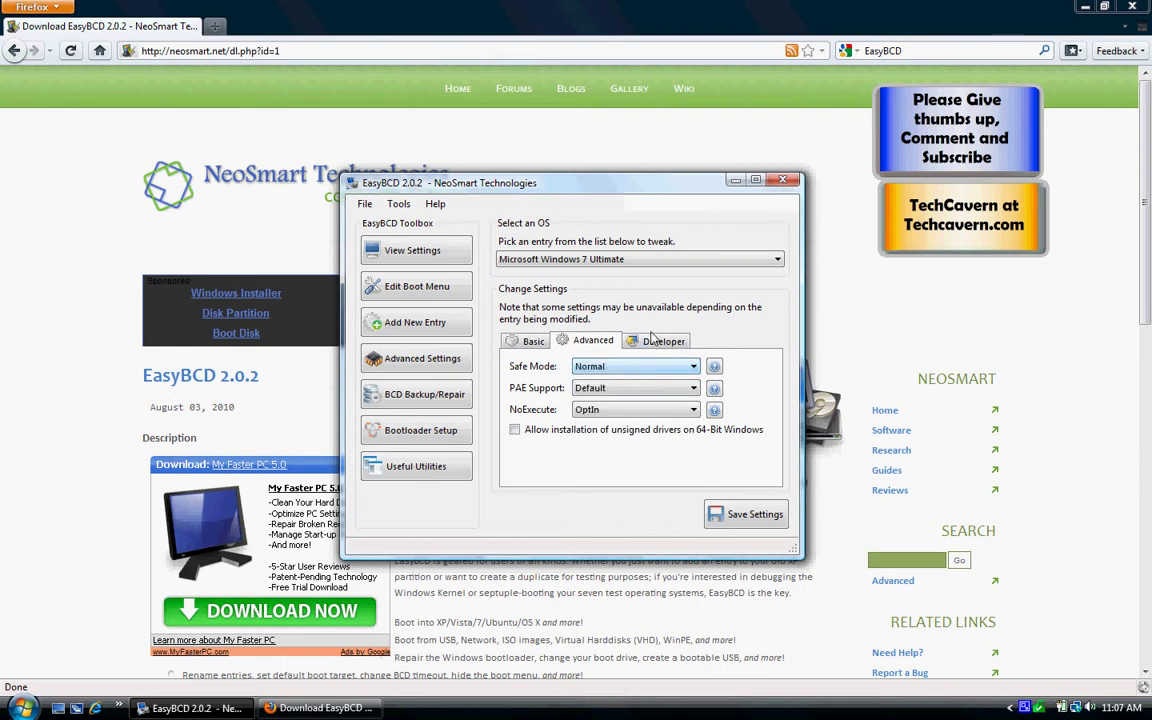
left_click(658, 341)
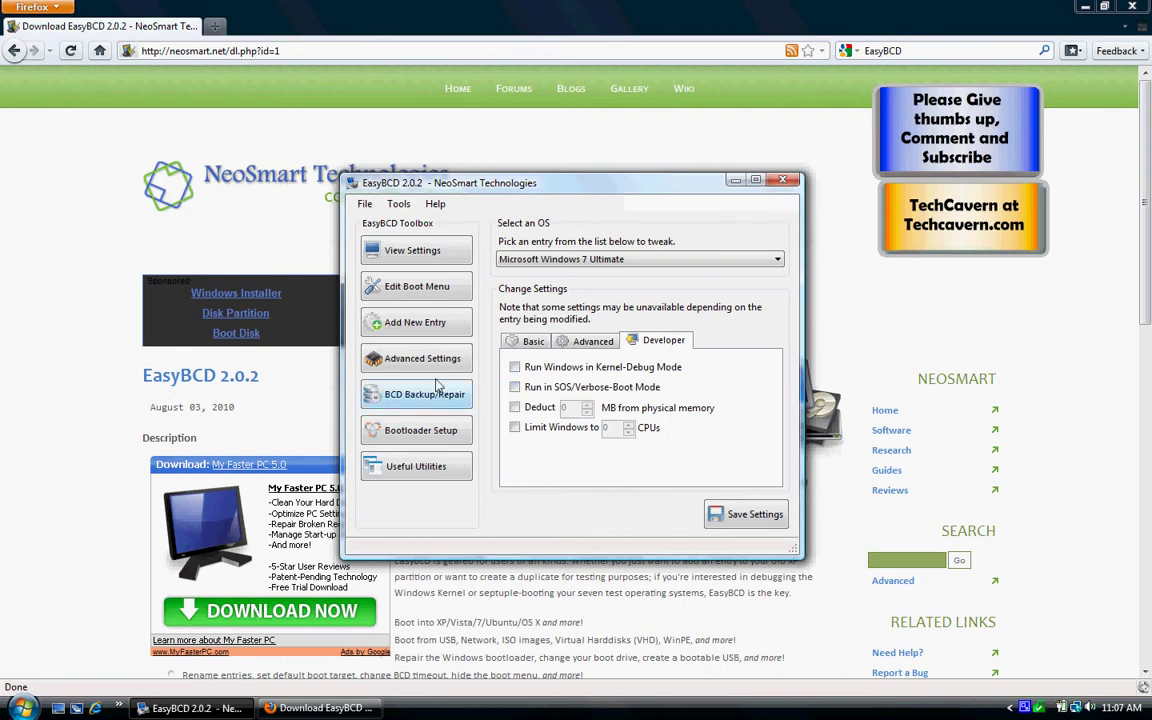
Step: Switch between BCD Backup/Repair and Add New Entry, ending on Add New Entry's ISO Boot options
left_click(410, 400)
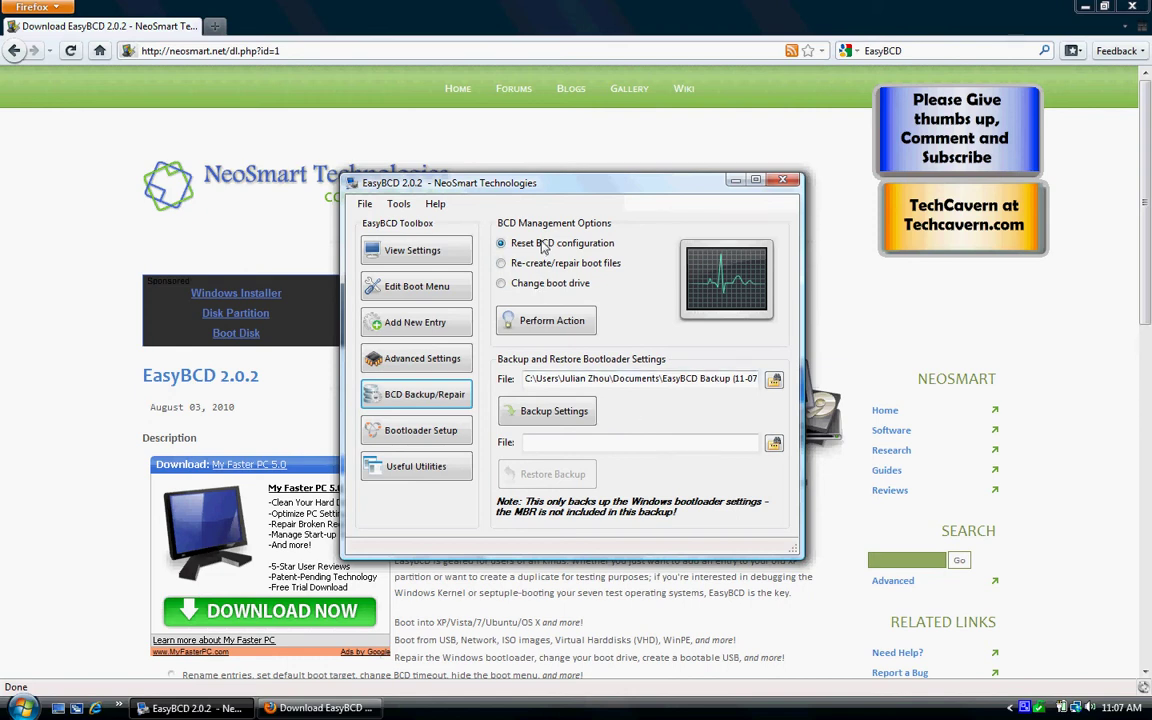
left_click(432, 322)
left_click(430, 400)
left_click(412, 316)
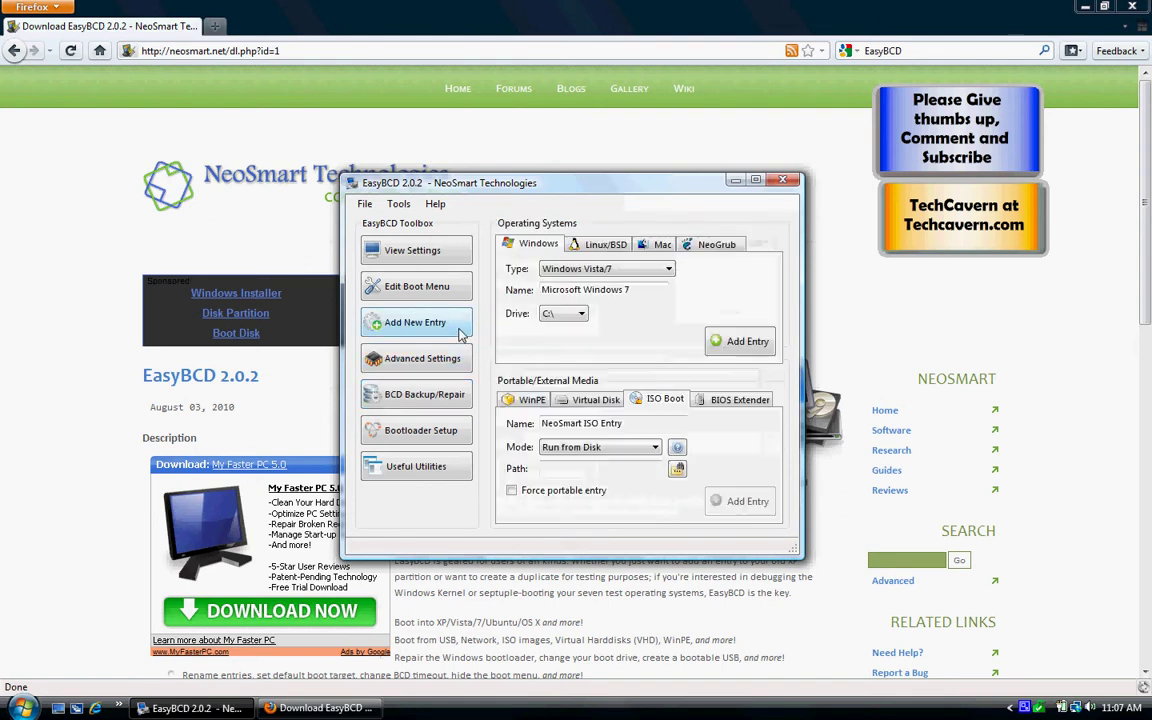
left_click(449, 398)
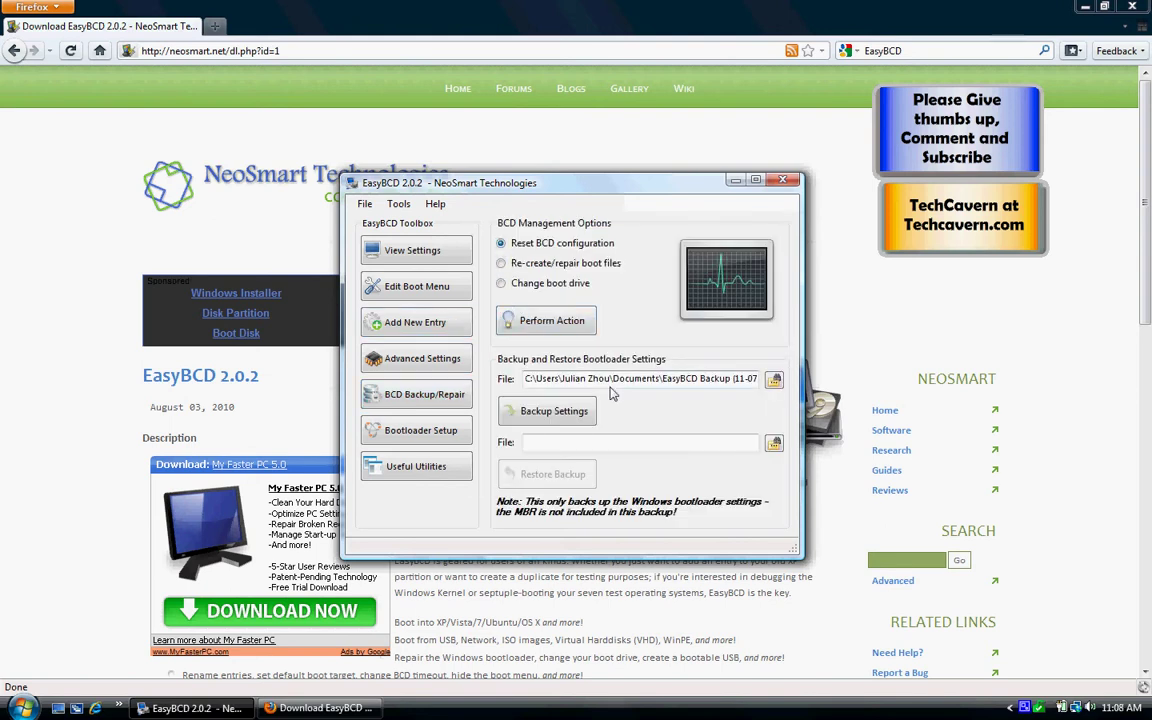
left_click(399, 321)
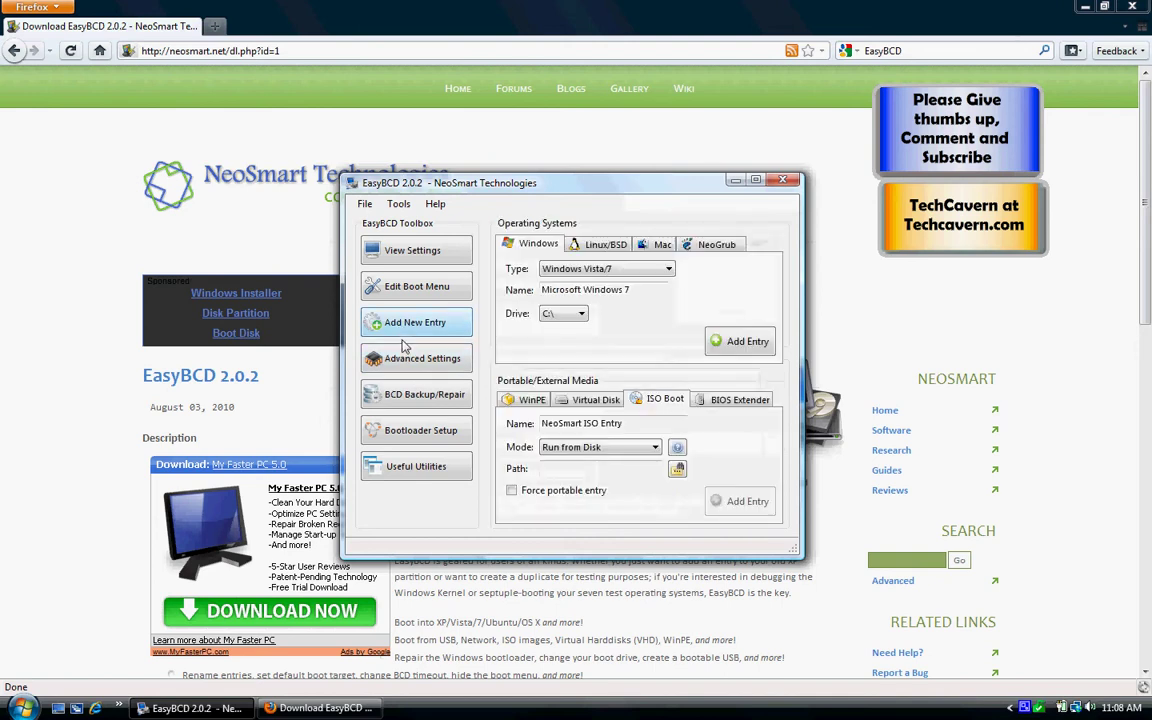
Step: Open Bootloader Setup, leaving the bootable-media partition at Partition 1 (D:\ as NTFS - 40 GiB)
left_click(408, 400)
left_click(385, 431)
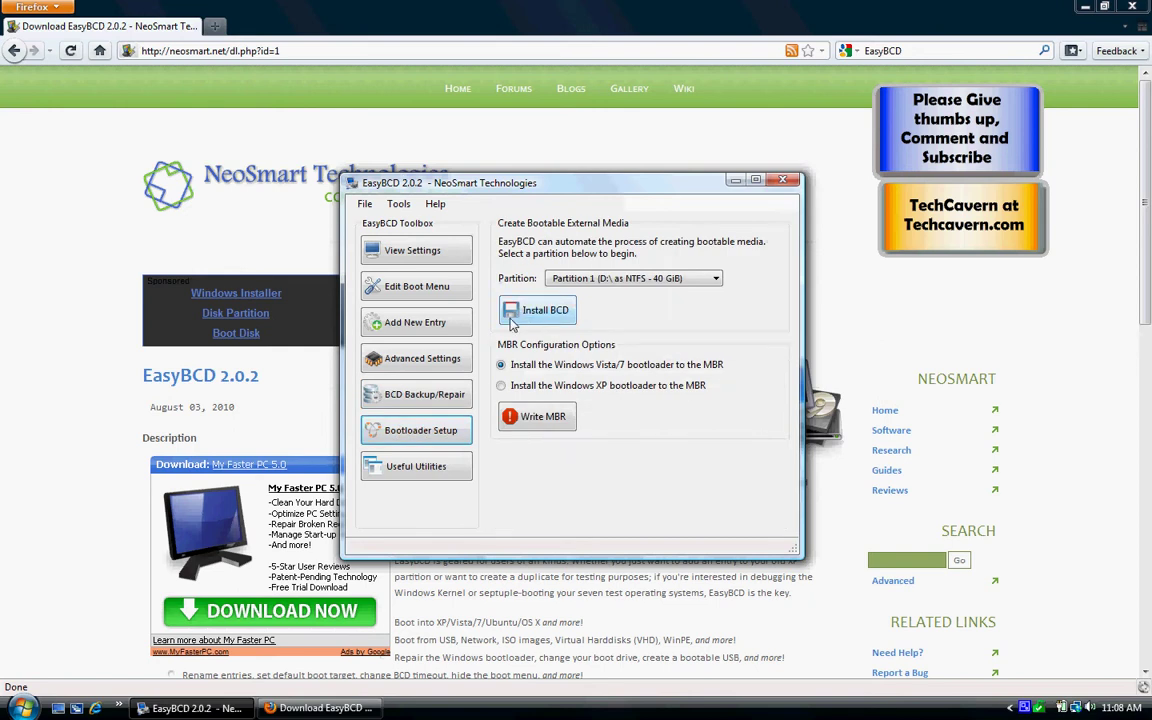
left_click(586, 284)
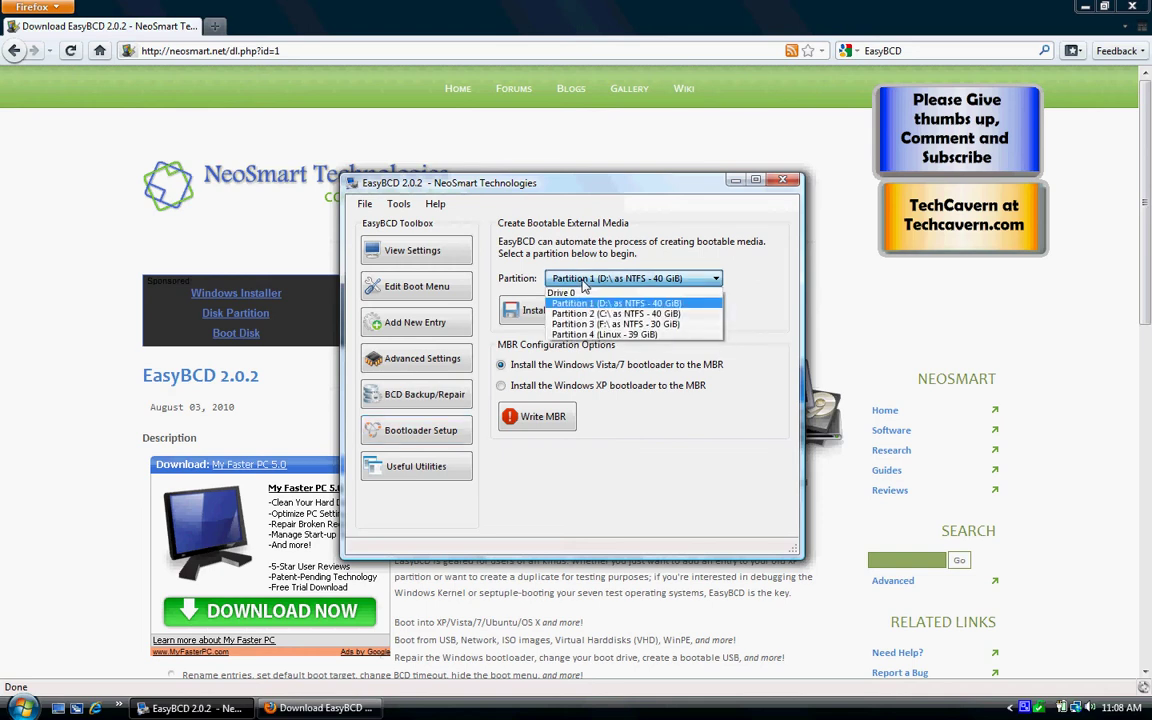
left_click(582, 303)
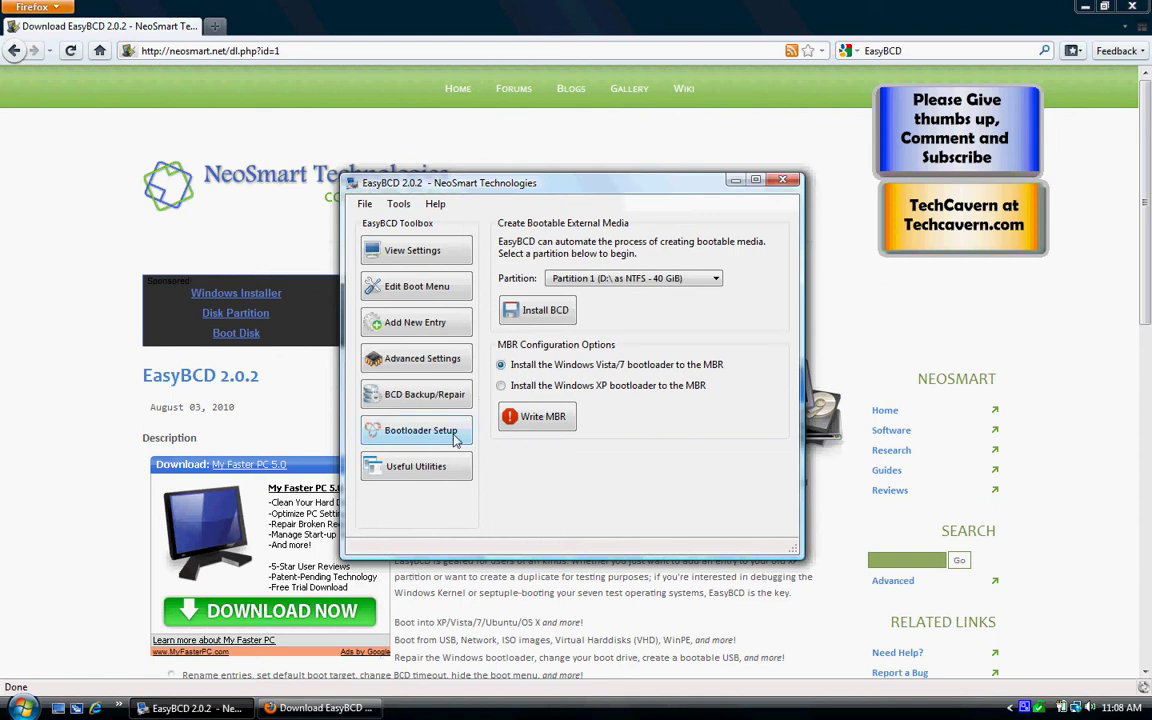
Step: Display the Useful Utilities page with its six utility tools from the EasyBCD Toolbox
left_click(432, 464)
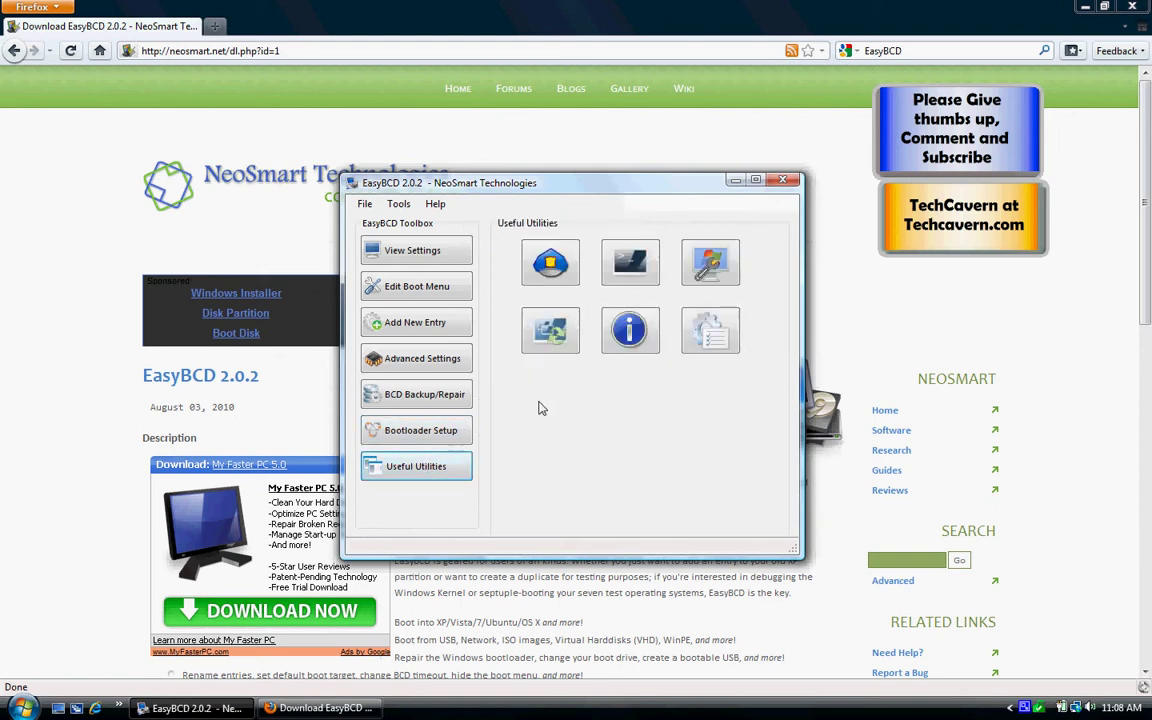
mouse_move(558, 268)
left_click(633, 265)
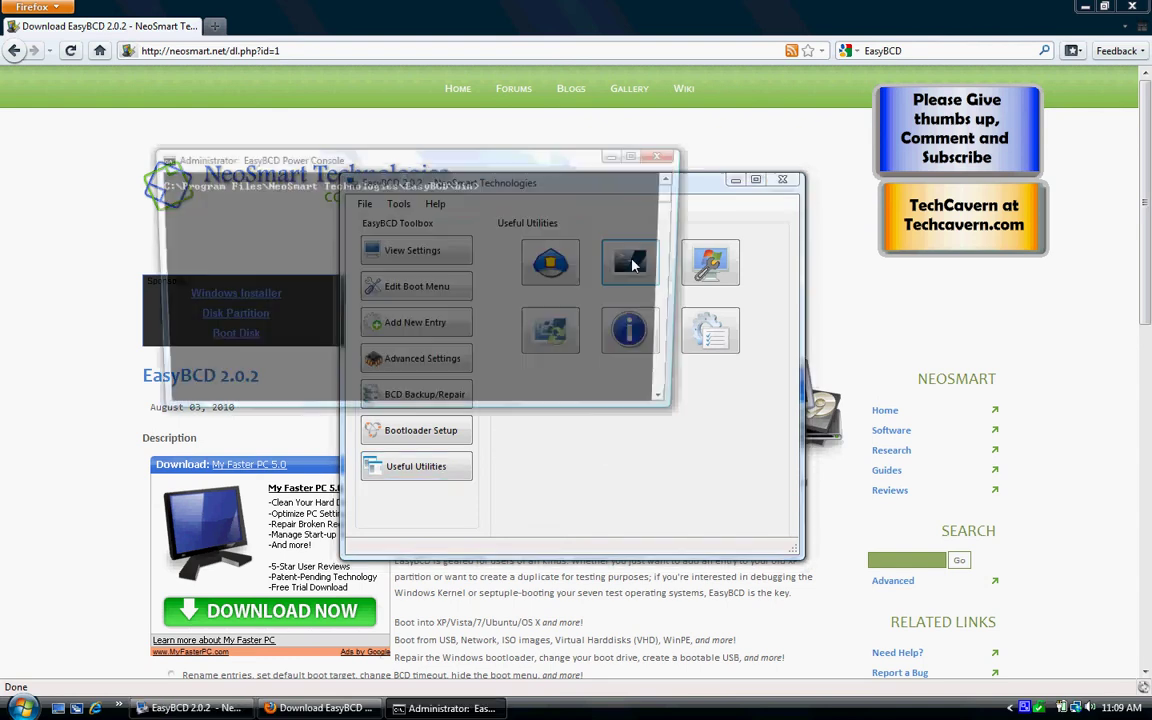
left_click_drag(366, 162, 337, 255)
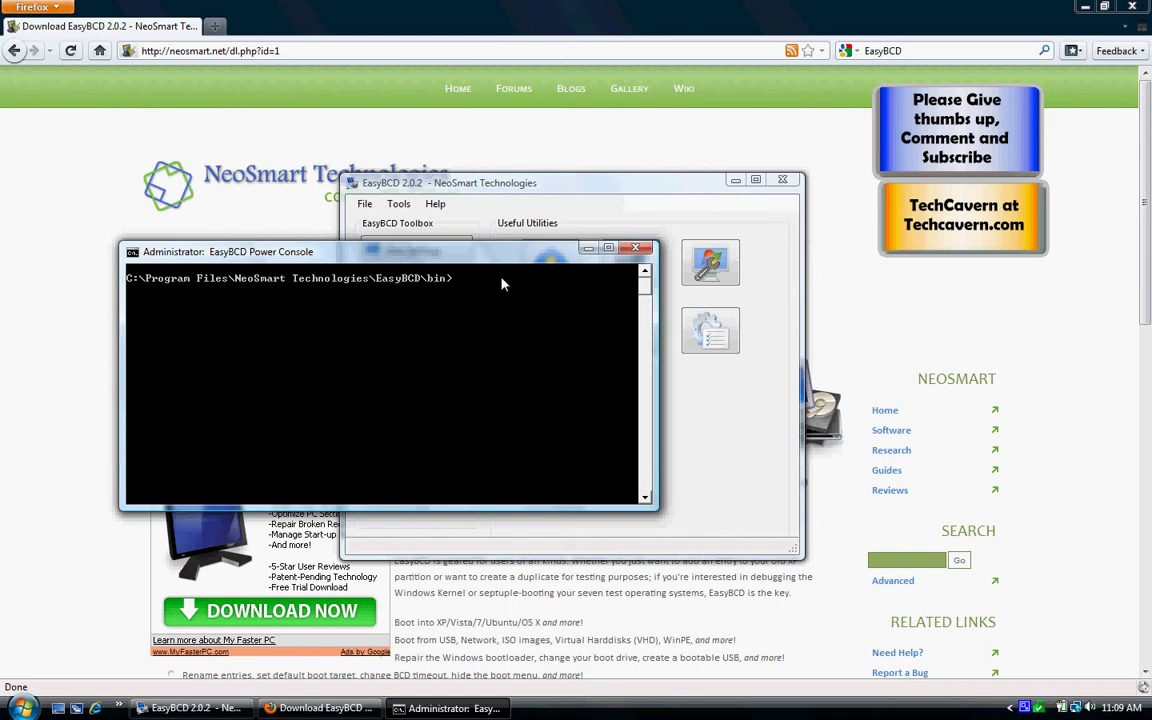
left_click_drag(483, 248, 462, 336)
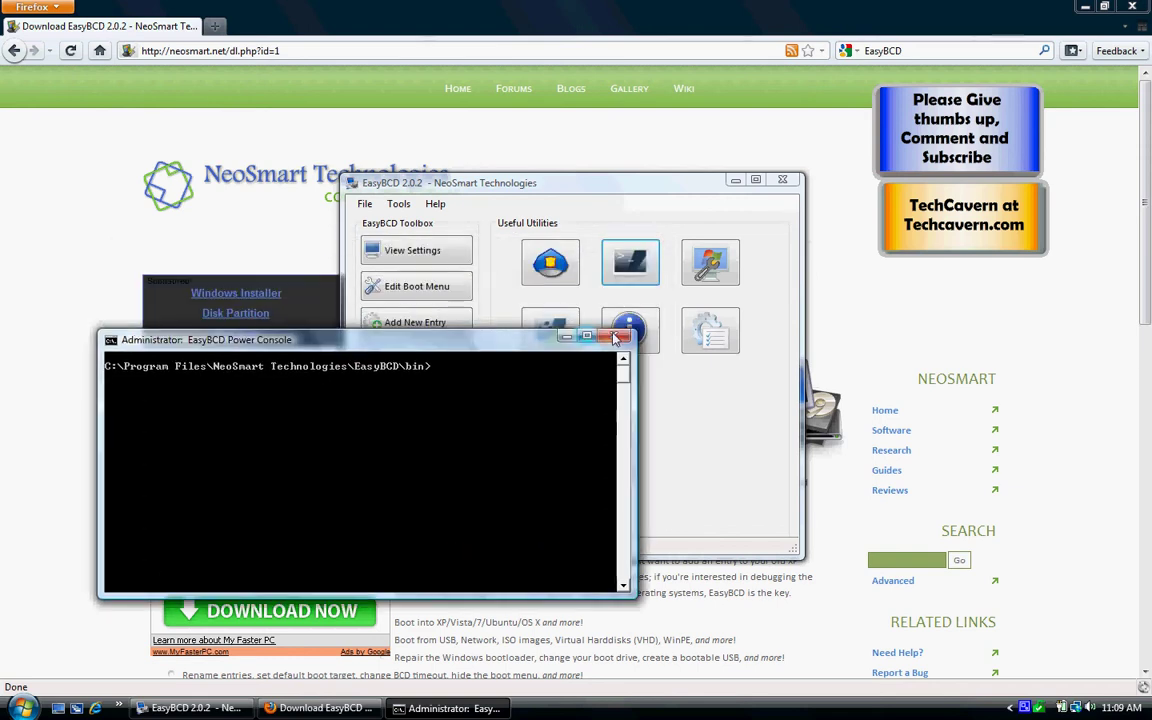
left_click(620, 337)
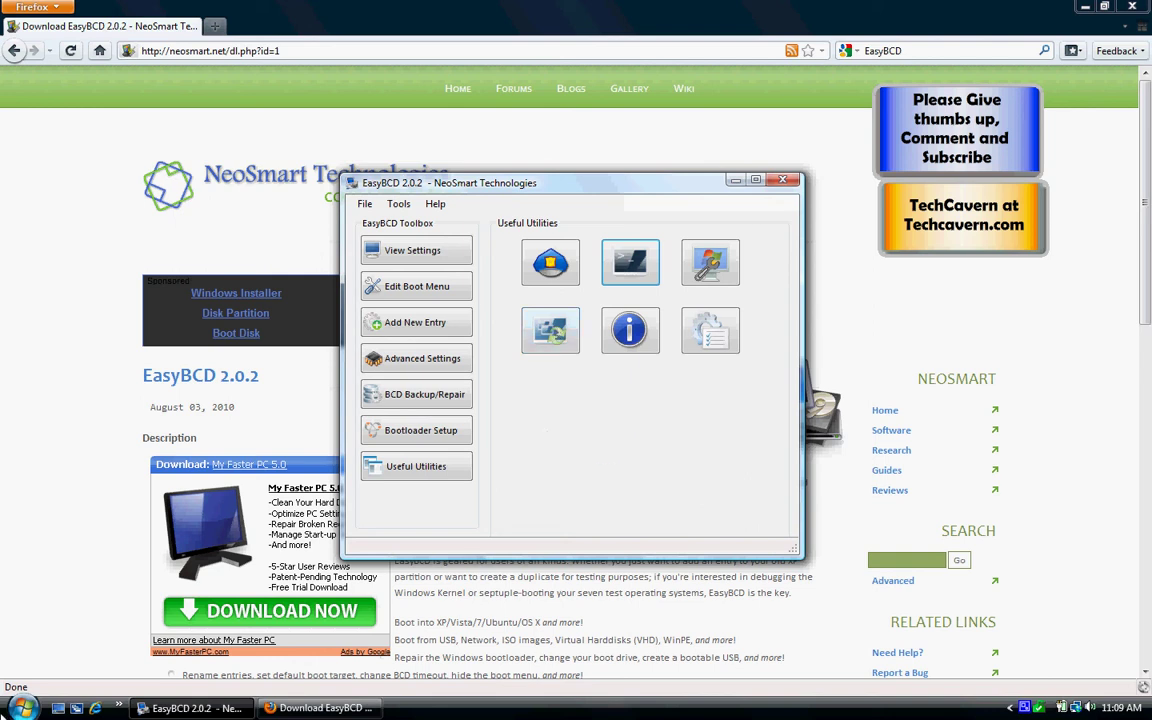
left_click(22, 707)
key("Escape")
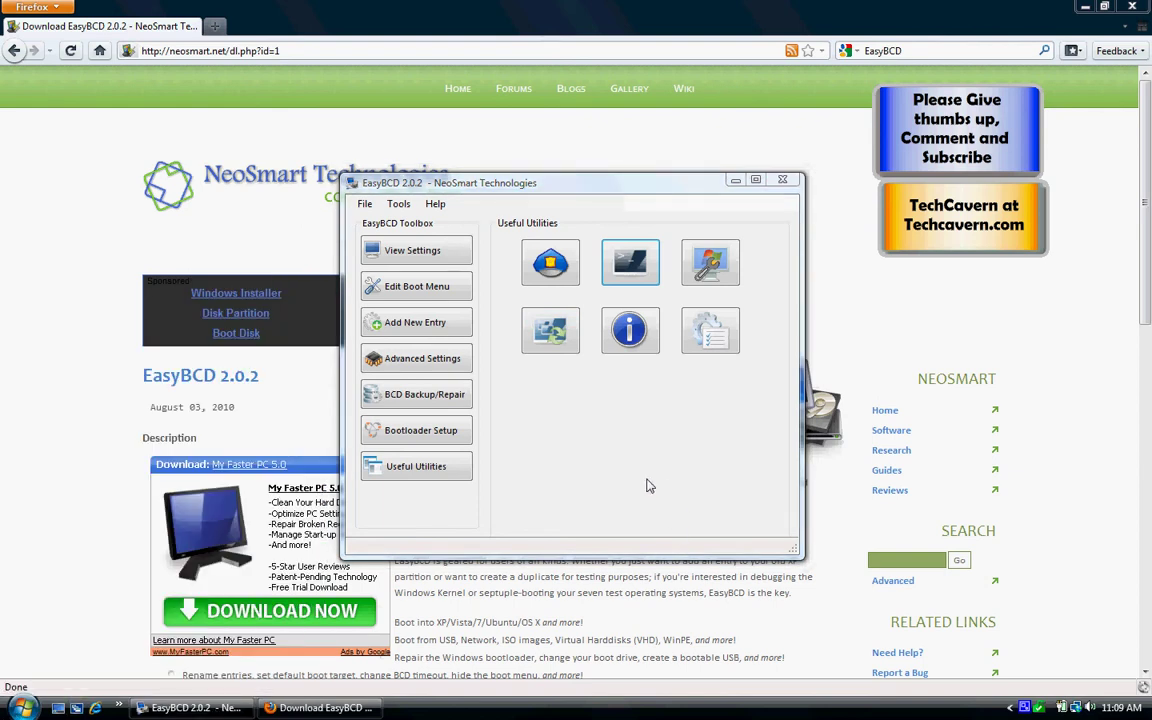
mouse_move(628, 345)
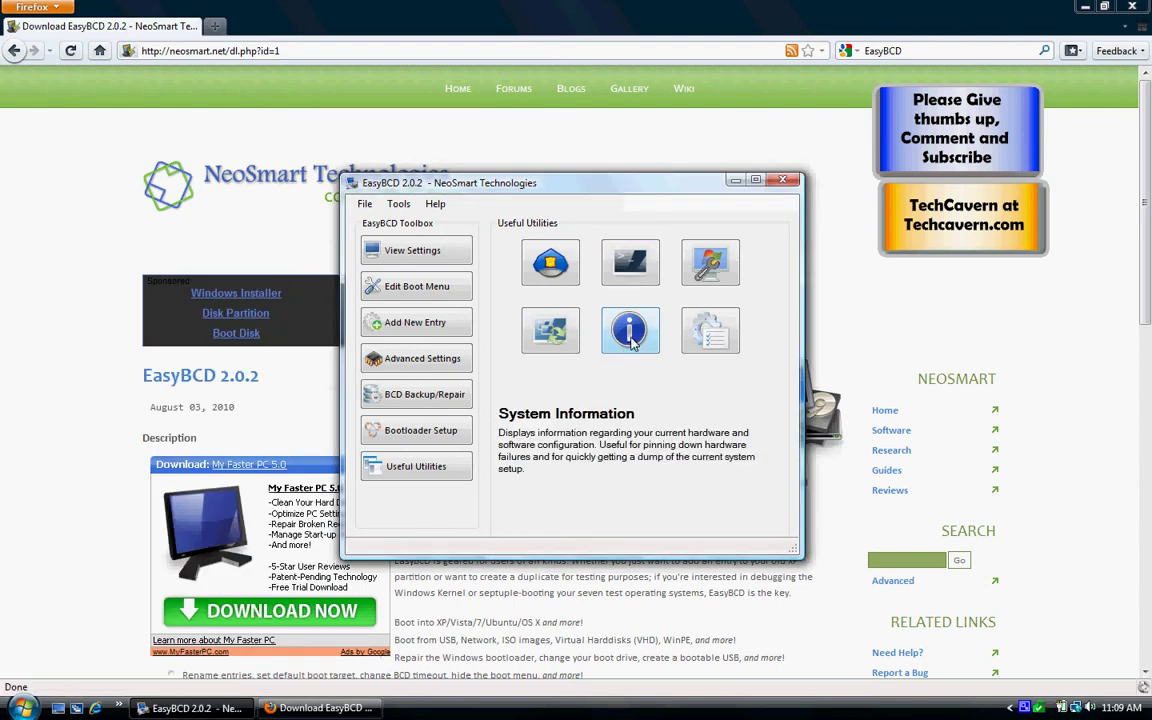
mouse_move(716, 330)
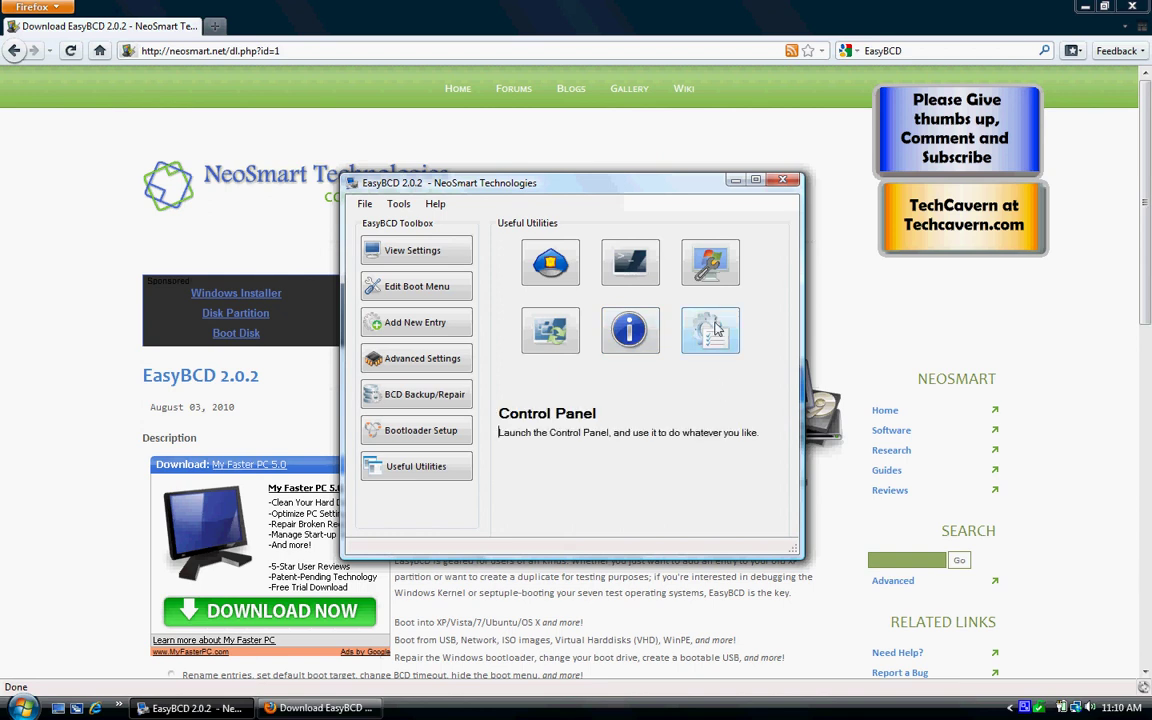